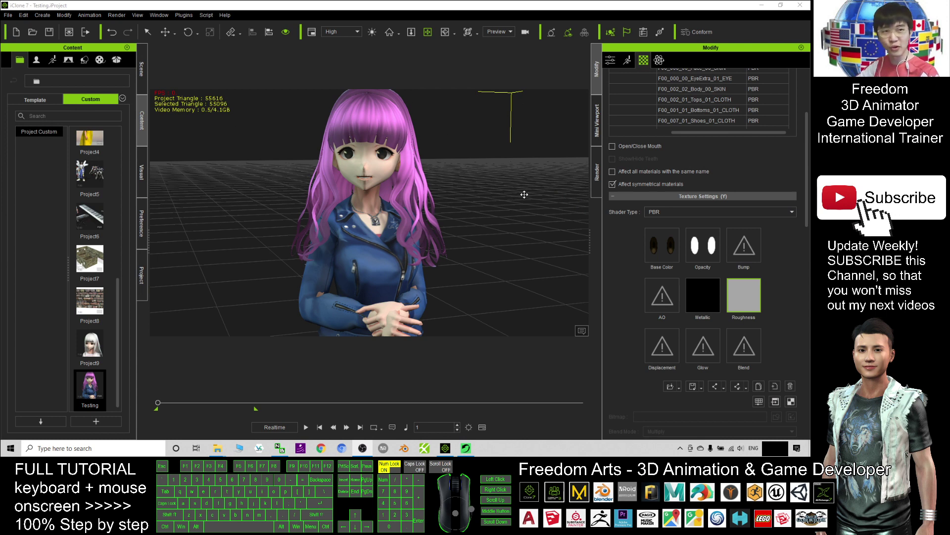
Orbit to face the character frontally and preview its animation, stopping at the first frame
left_click_drag(526, 198, 515, 221)
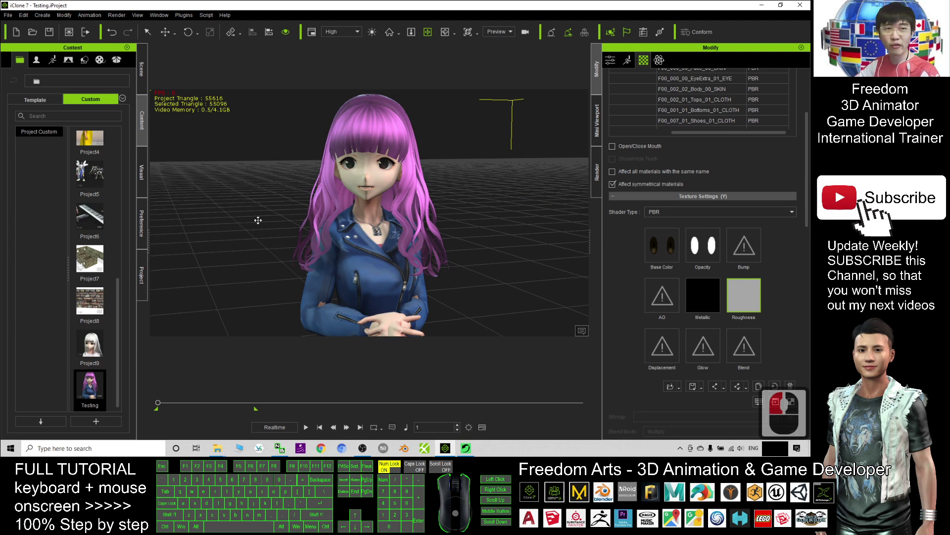
left_click_drag(404, 158, 450, 257)
key("c")
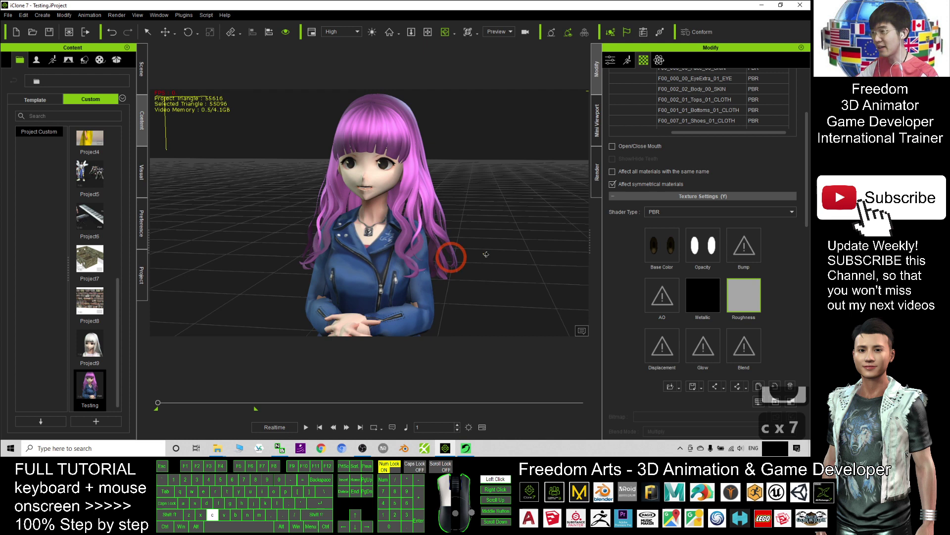
left_click(306, 427)
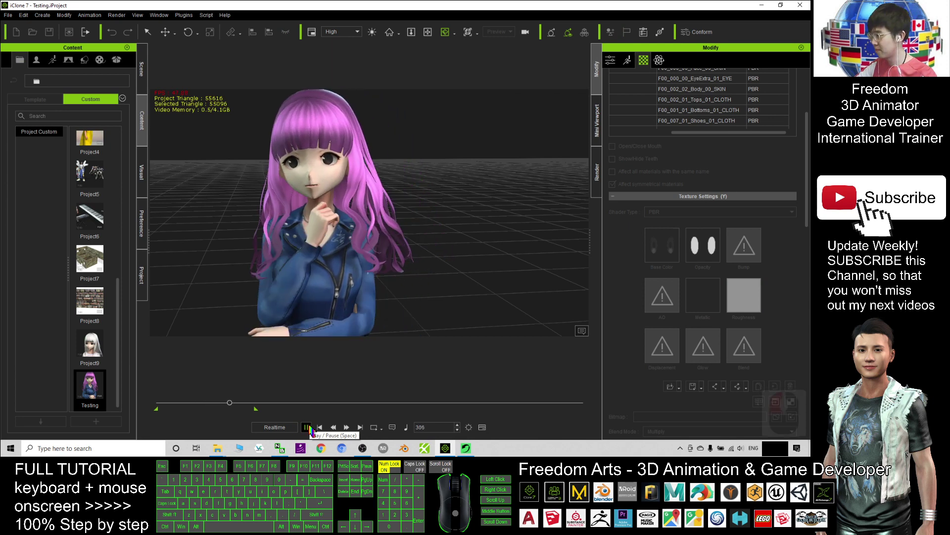
left_click(320, 427)
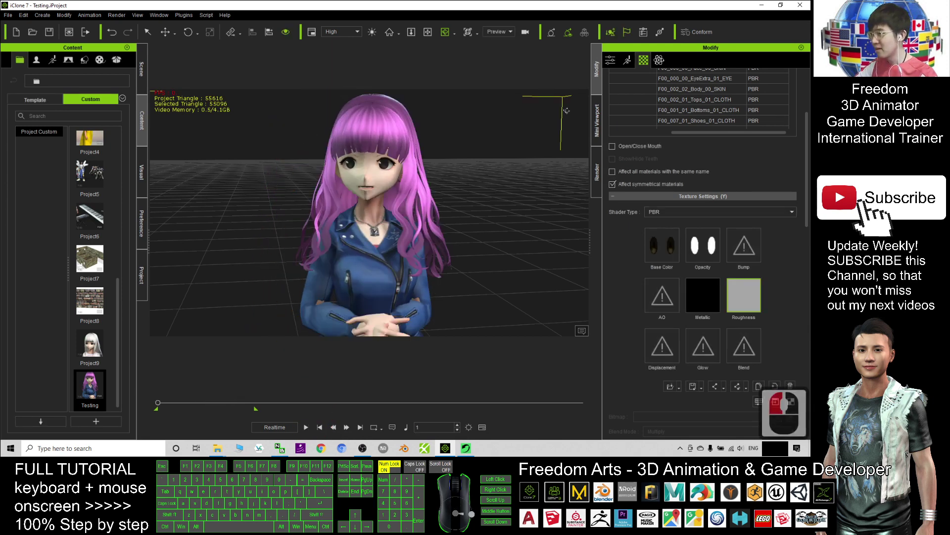
Set the video render Format to PopVideo and dismiss popVideo 3's sign-up offer
left_click(597, 170)
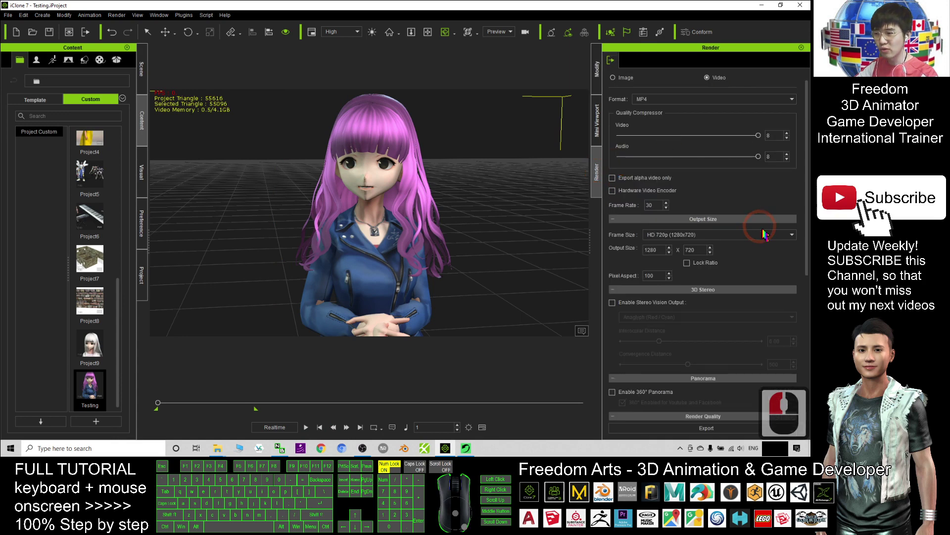
scroll(799, 149, "up", 1)
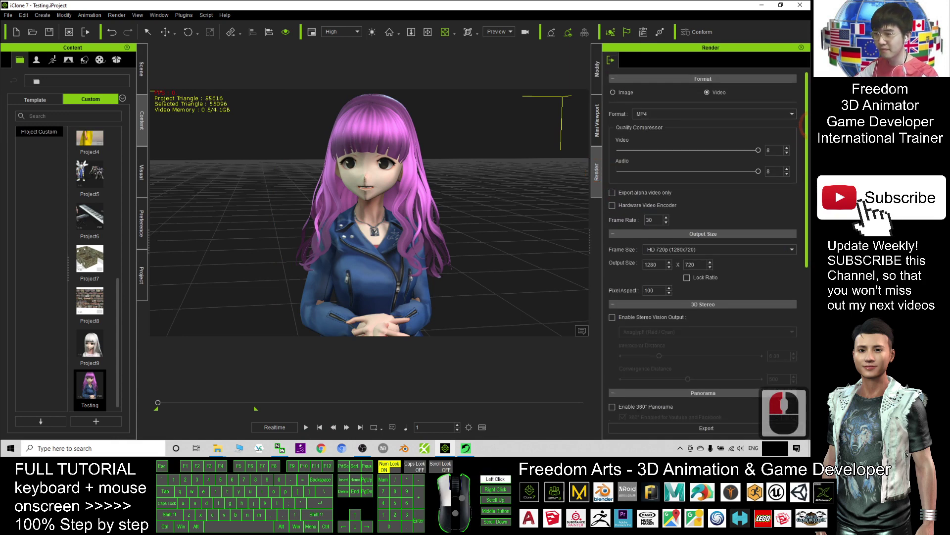
left_click(692, 119)
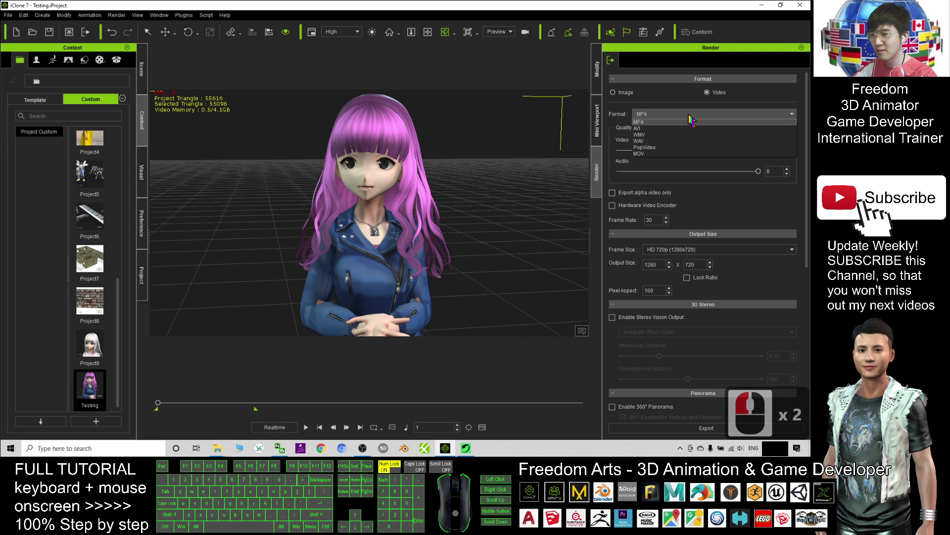
left_click(689, 117)
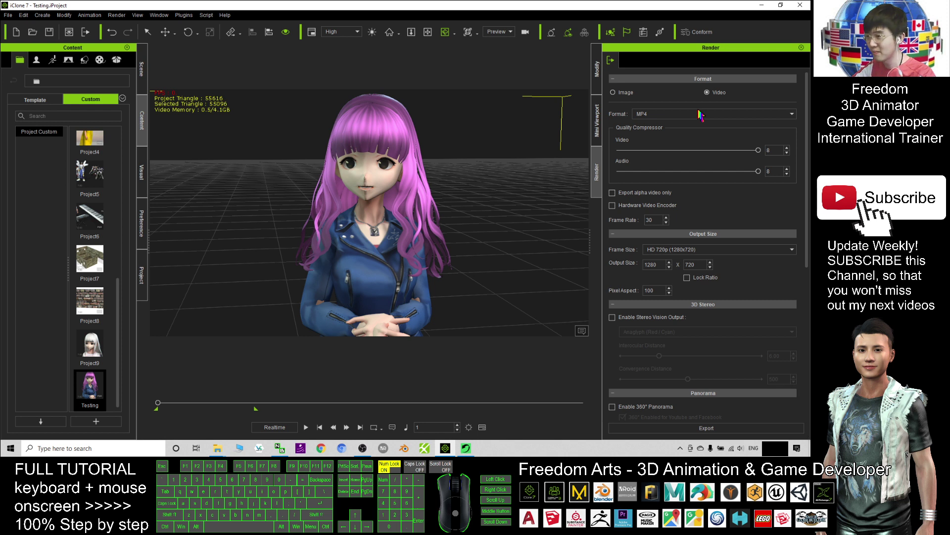
left_click(680, 118)
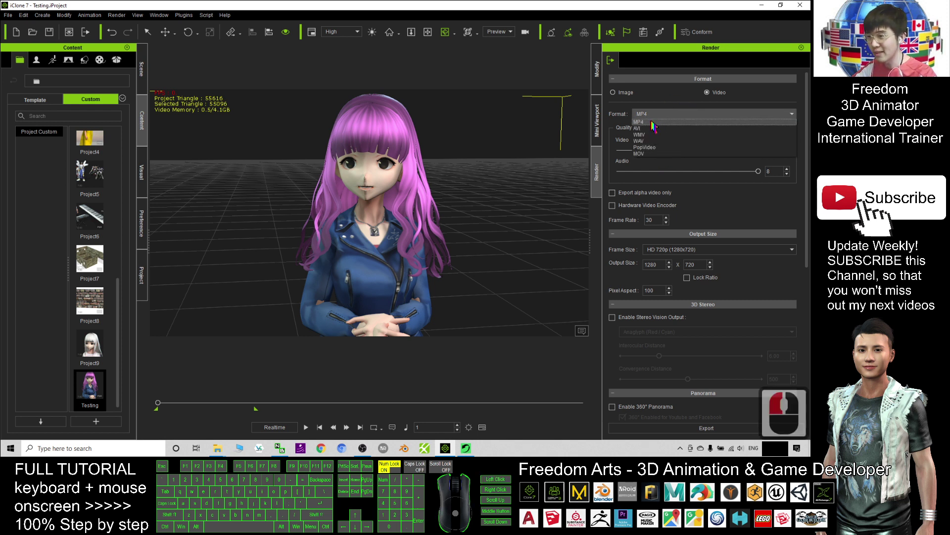
left_click(654, 147)
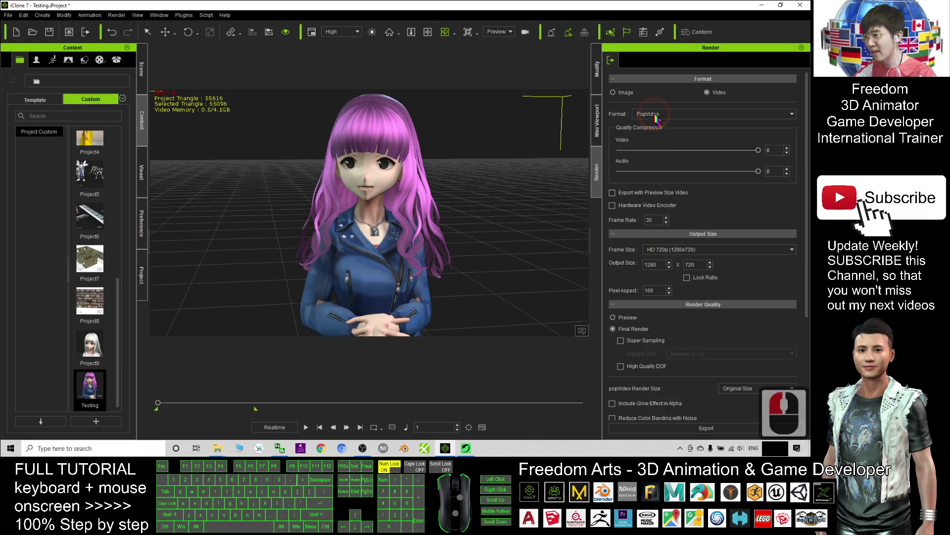
left_click(465, 448)
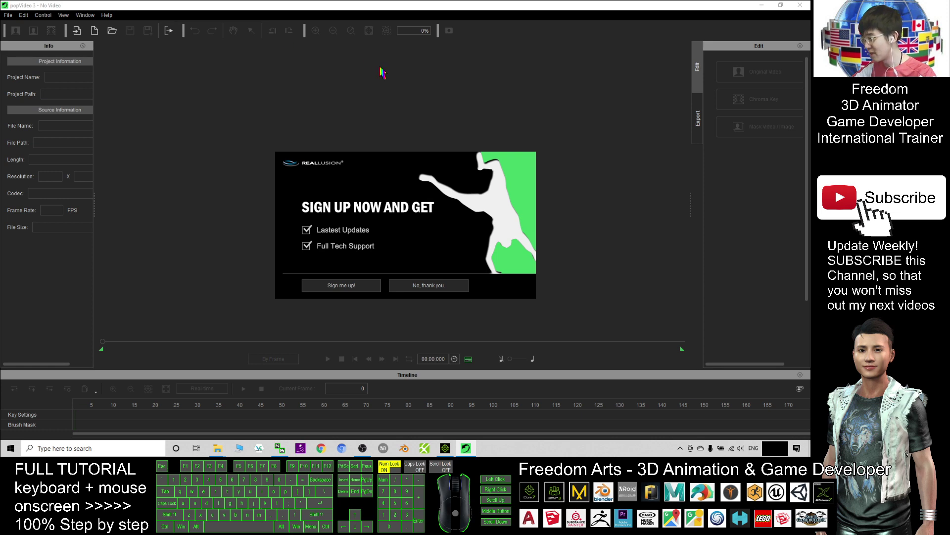
left_click(445, 287)
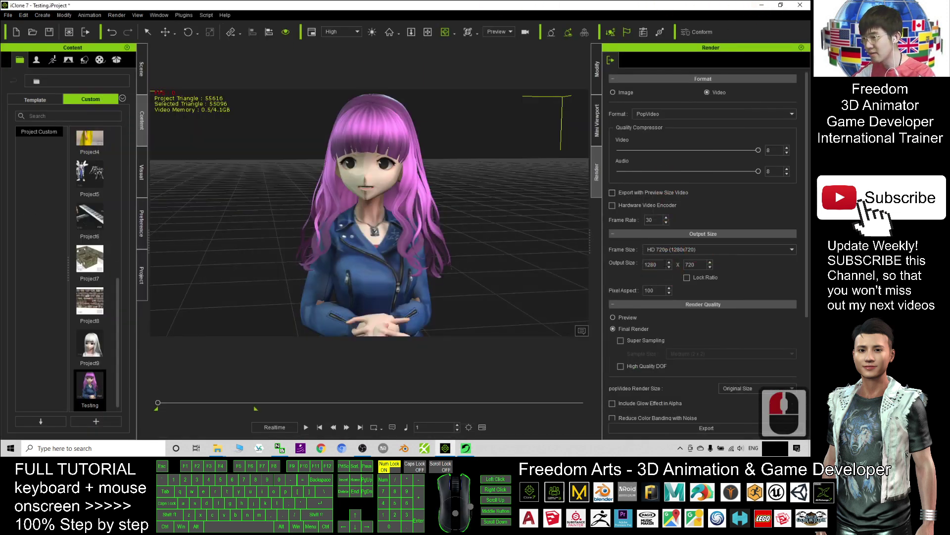
Lock the aspect ratio, set output width to 800 (Custom 800×450), and set Export Range to Range
left_click(673, 252)
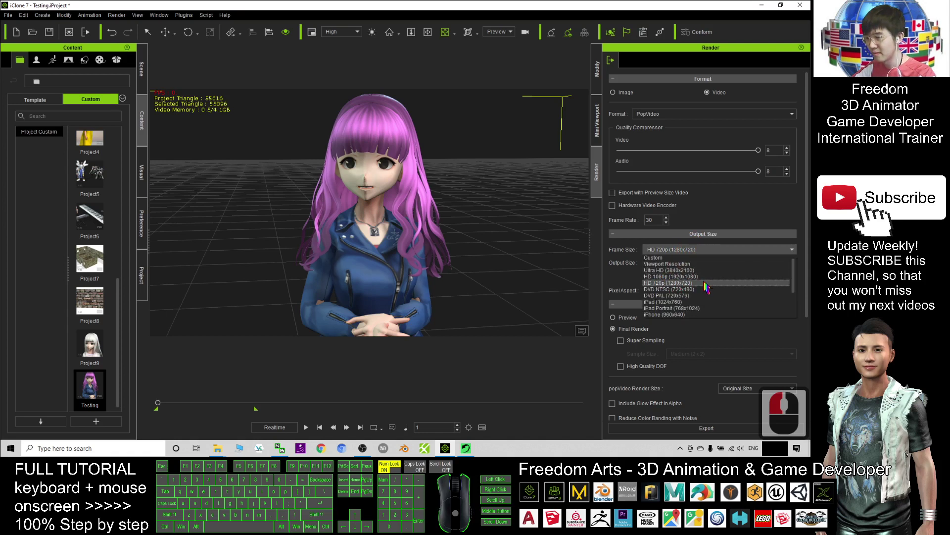
left_click(640, 268)
left_click(664, 264)
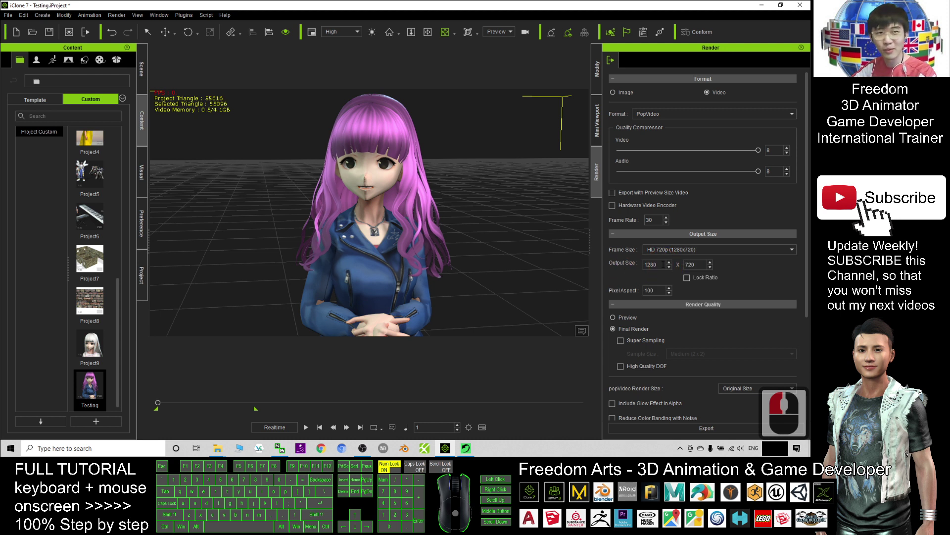
double_click(662, 265)
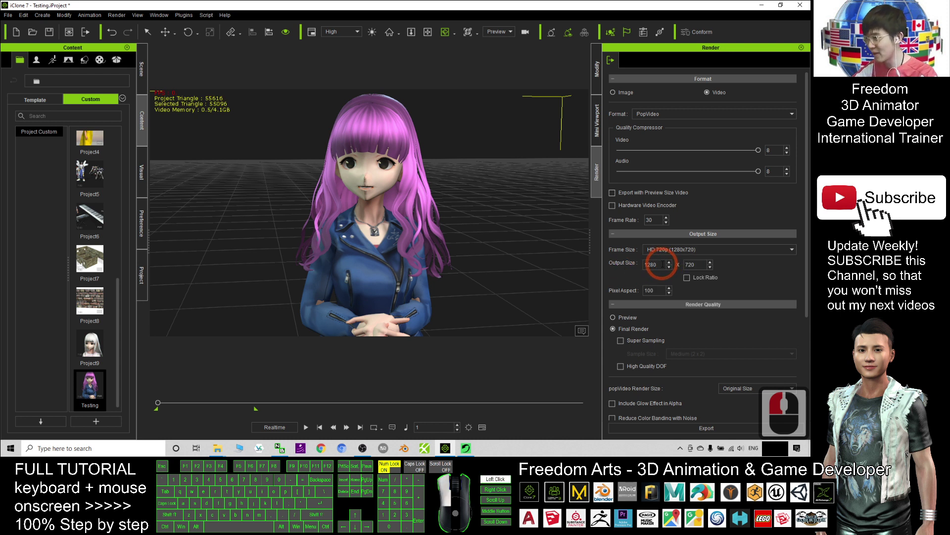
left_click(687, 277)
left_click(614, 260)
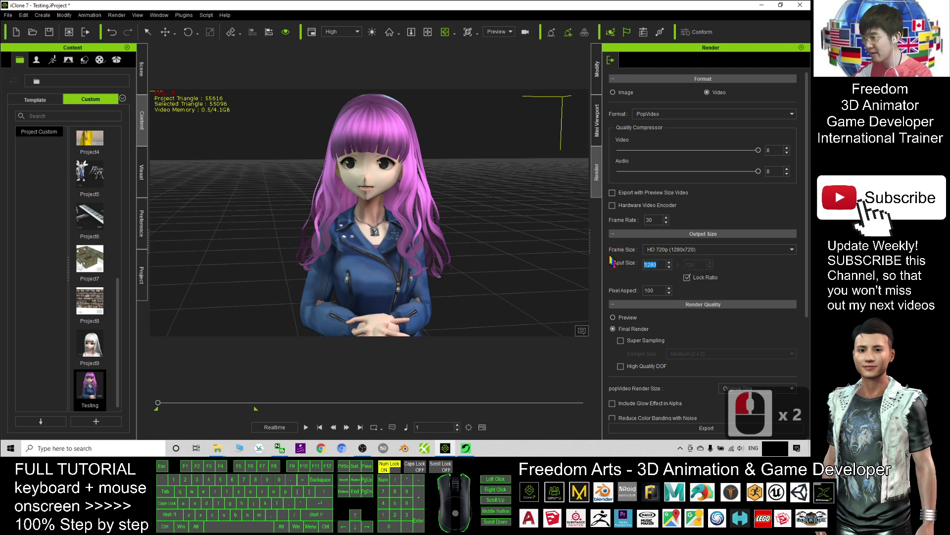
type("800")
key("Return")
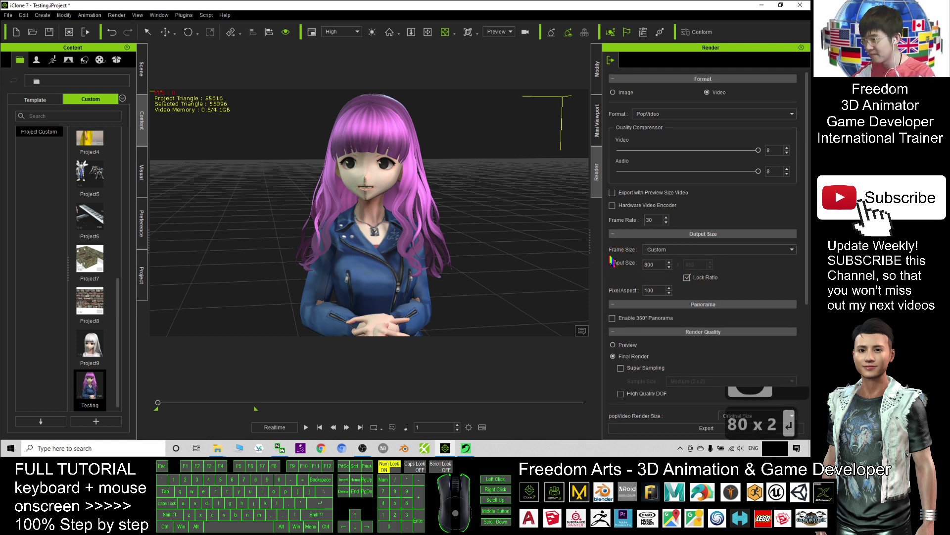
left_click_drag(806, 199, 803, 291)
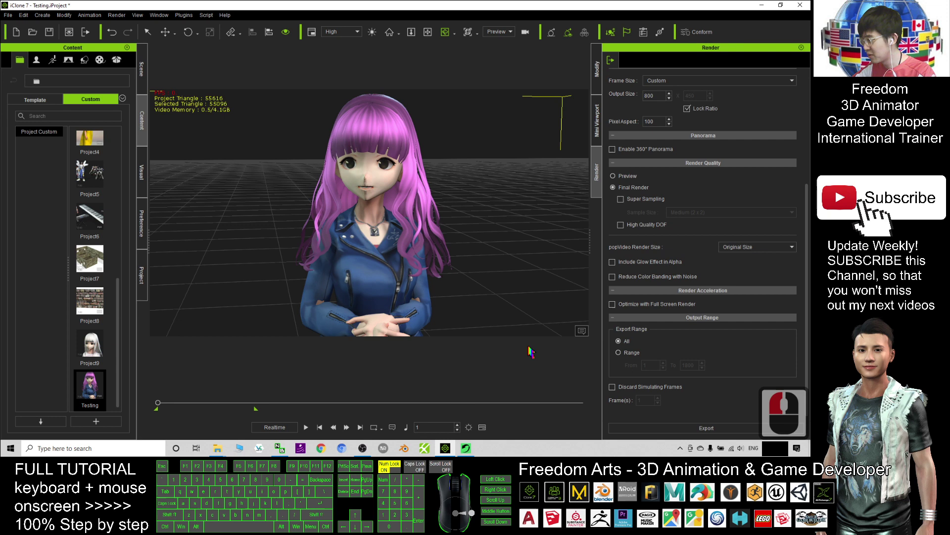
left_click(618, 352)
scroll(700, 177, "up", 10)
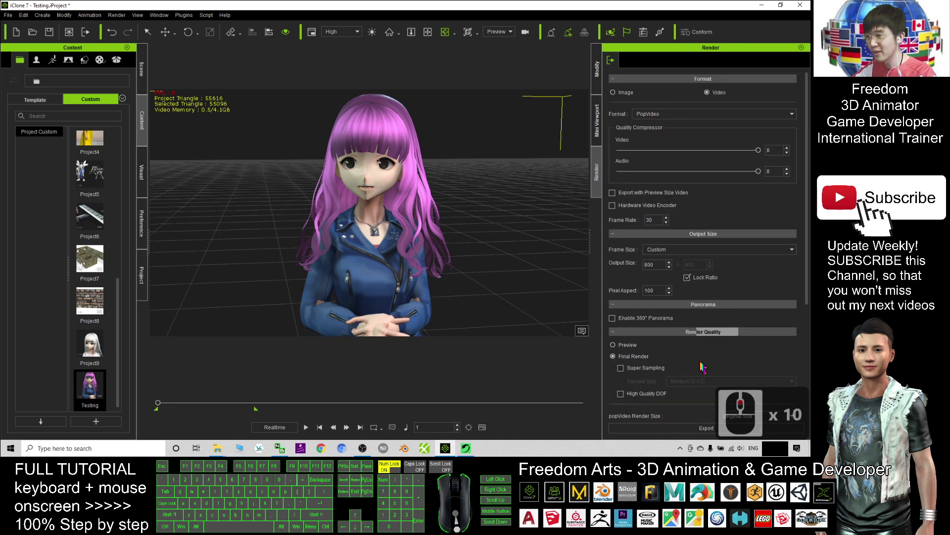
Export to the Desktop with the file name demo01
left_click(685, 429)
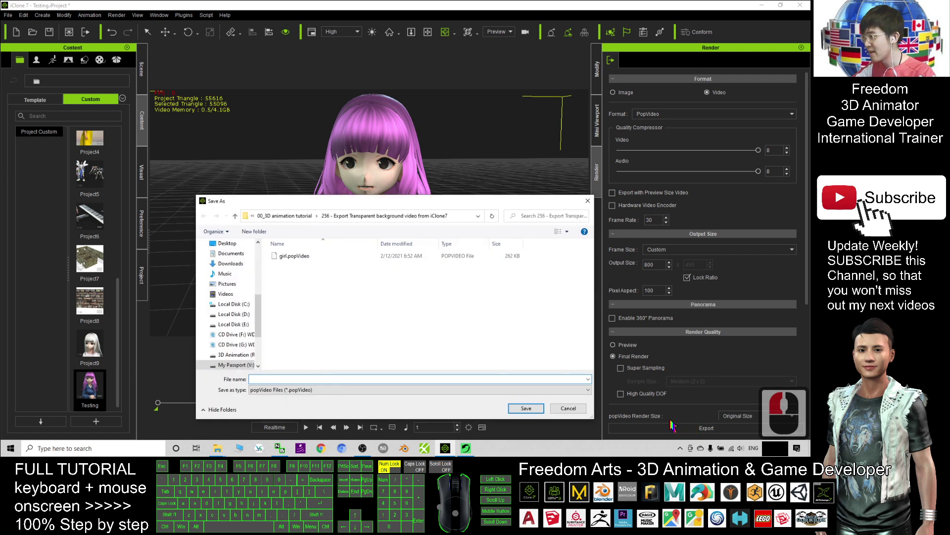
left_click(261, 299)
left_click_drag(260, 299, 259, 254)
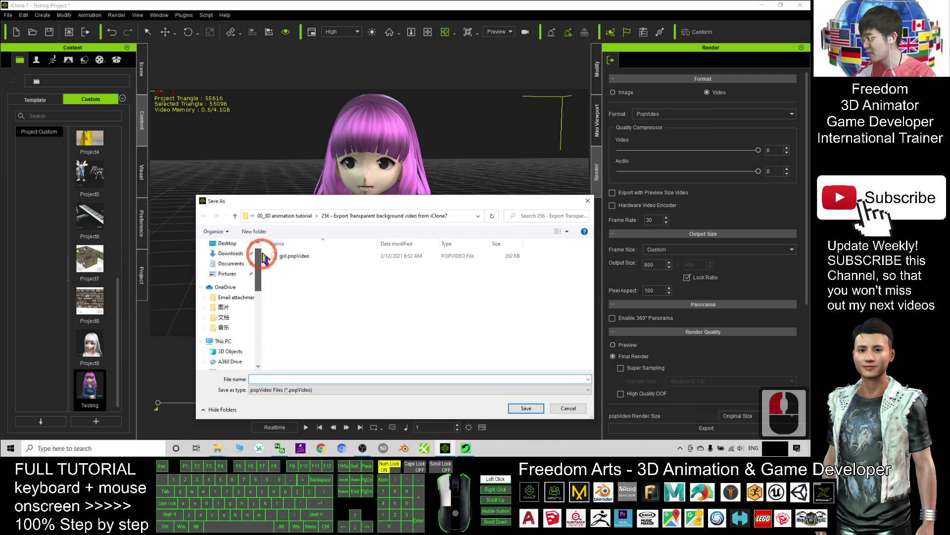
left_click(227, 260)
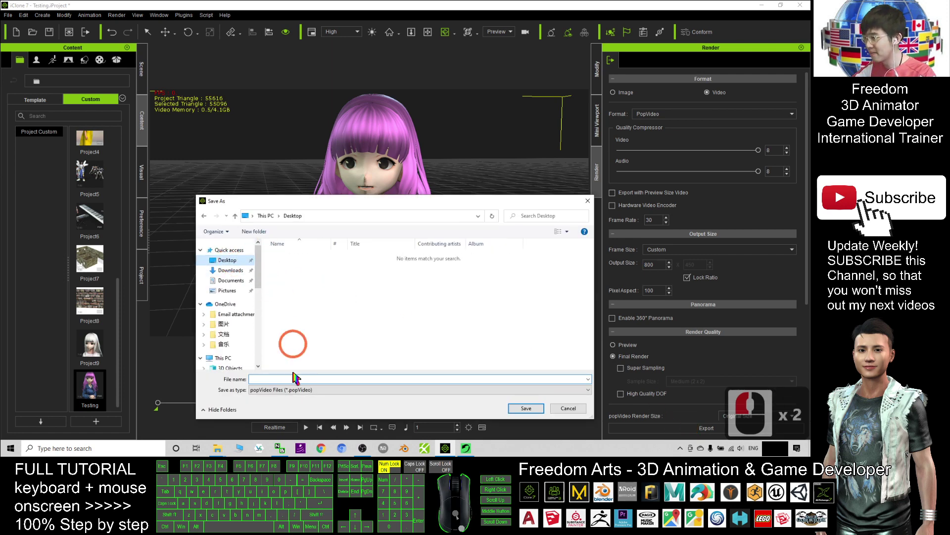
left_click(291, 379)
type("deo0")
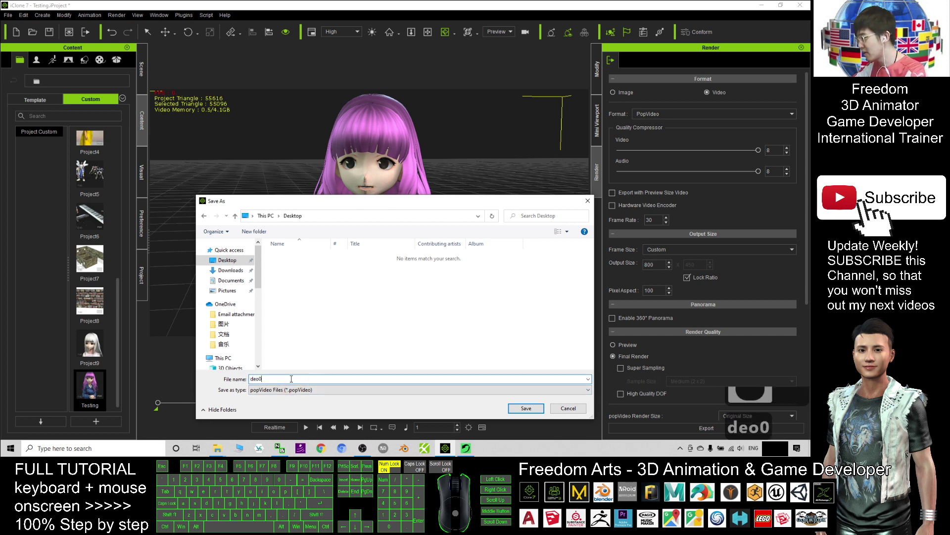
key("BackSpace")
key("BackSpace")
type("mo01")
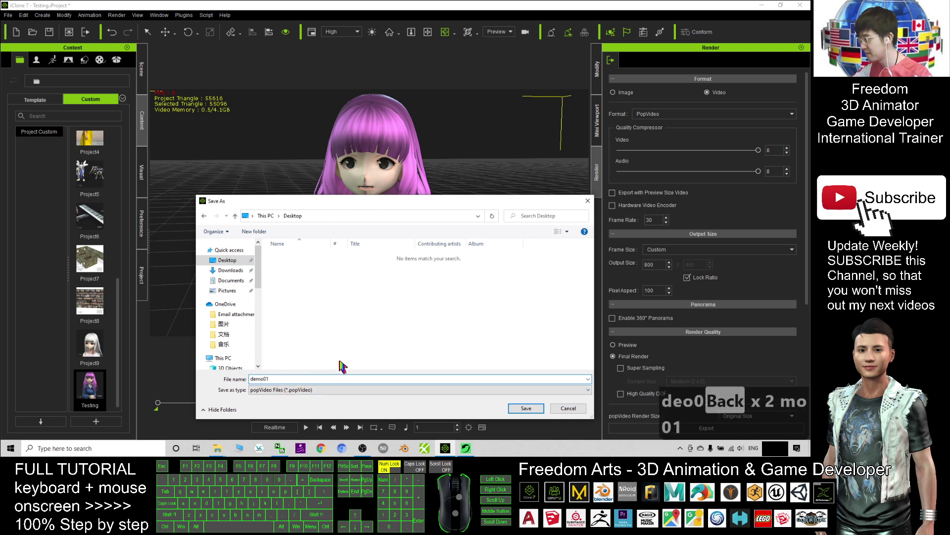
Save and render the popVideo file, declining to open it afterwards
left_click(524, 408)
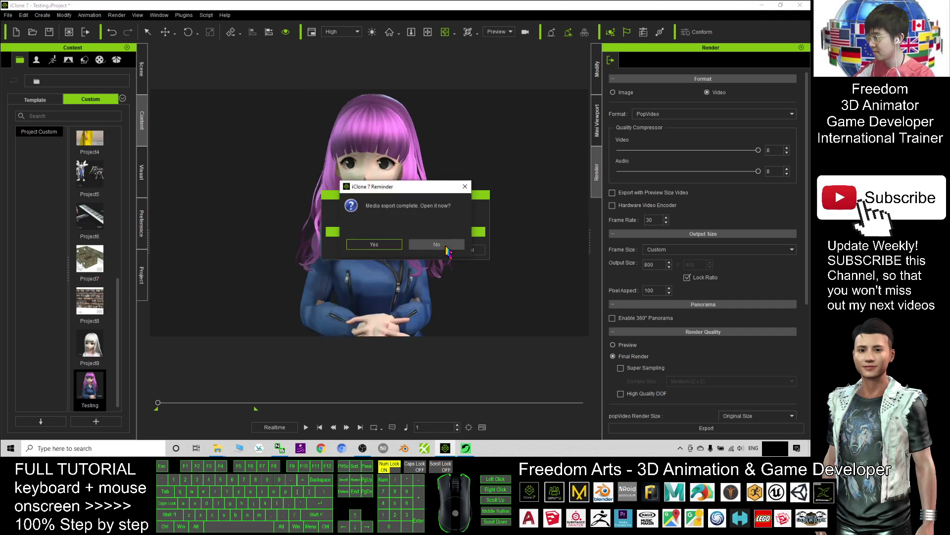
left_click(411, 247)
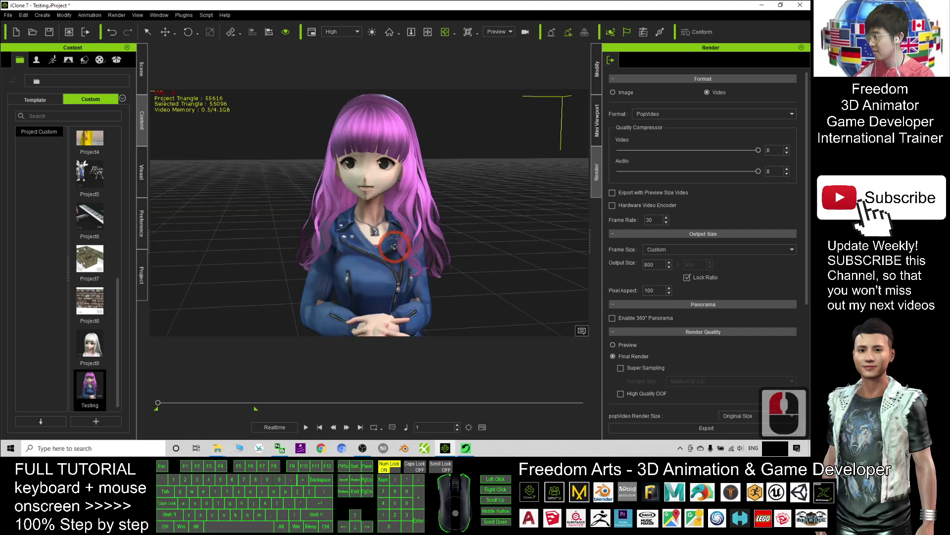
mouse_move(393, 246)
left_mouse_down()
mouse_move(445, 226)
mouse_move(415, 234)
left_mouse_up()
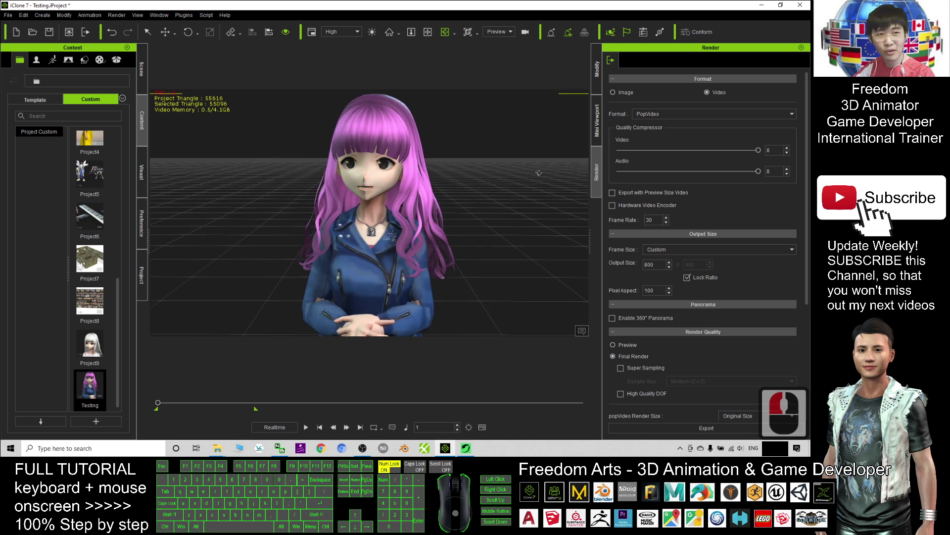
left_click_drag(550, 6, 586, 34)
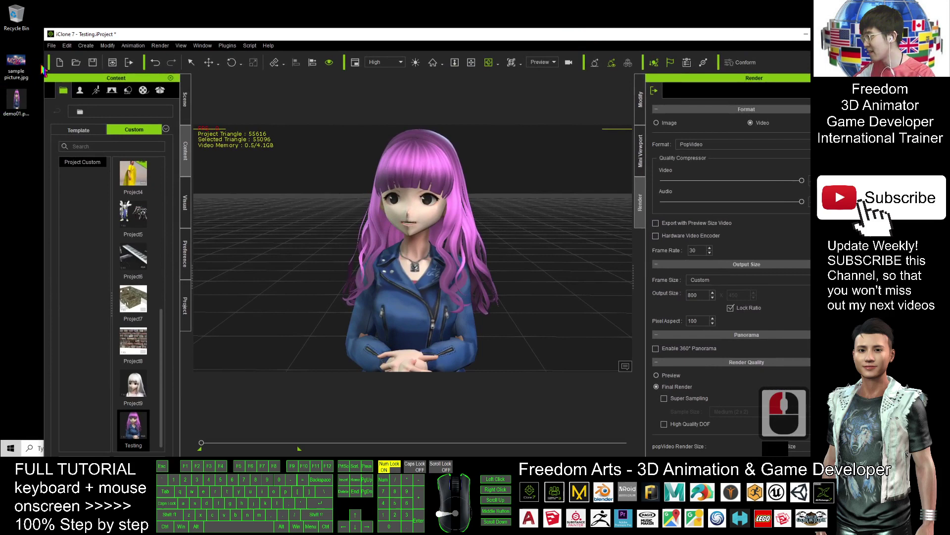
left_click(24, 112)
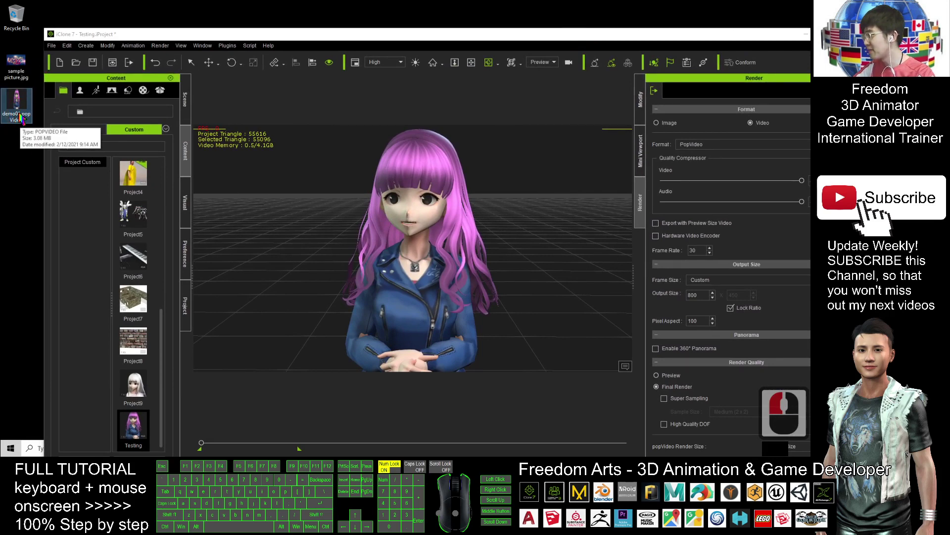
double_click(495, 34)
left_click(466, 447)
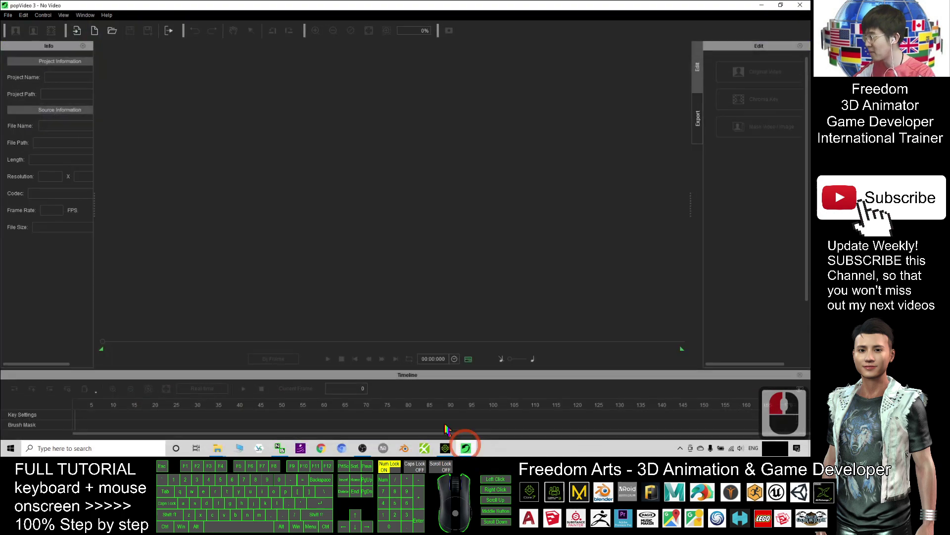
left_click(761, 5)
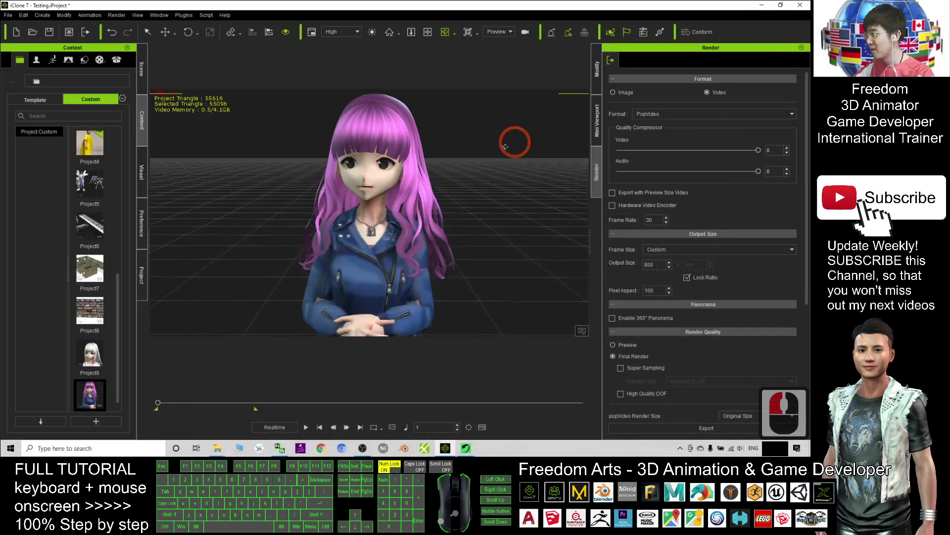
left_click_drag(447, 6, 525, 2)
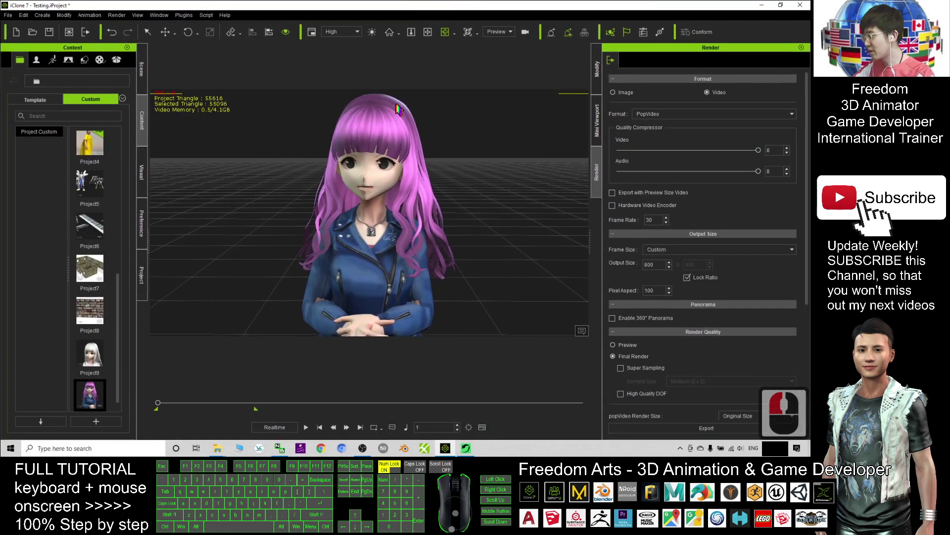
Launch Adobe Premiere Pro CC 2019 from a 'premiere' search, returning to iClone while it loads
left_click(82, 448)
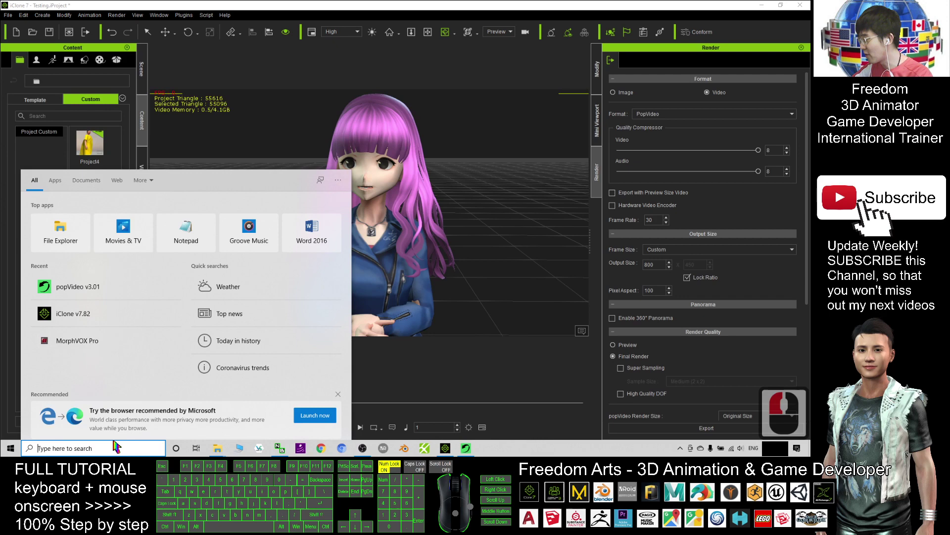
left_click(464, 145)
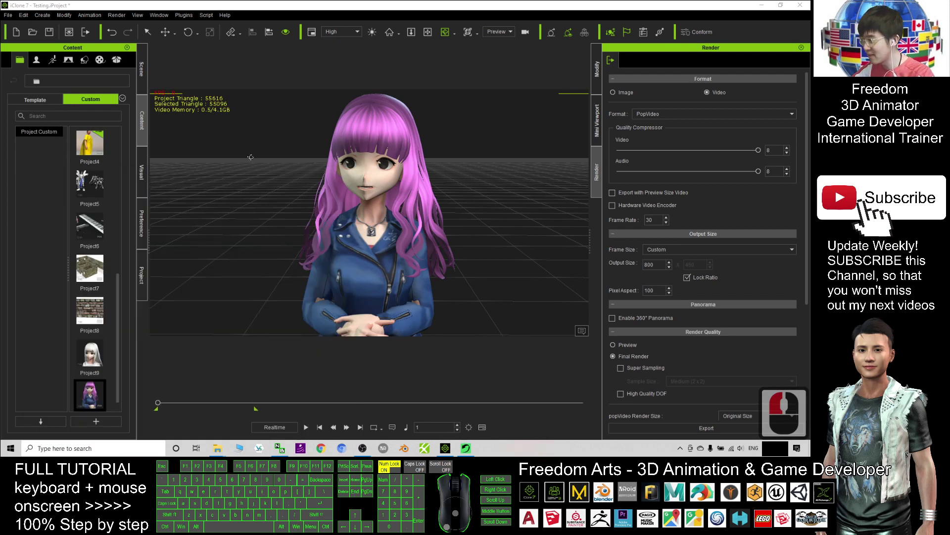
left_click(97, 452)
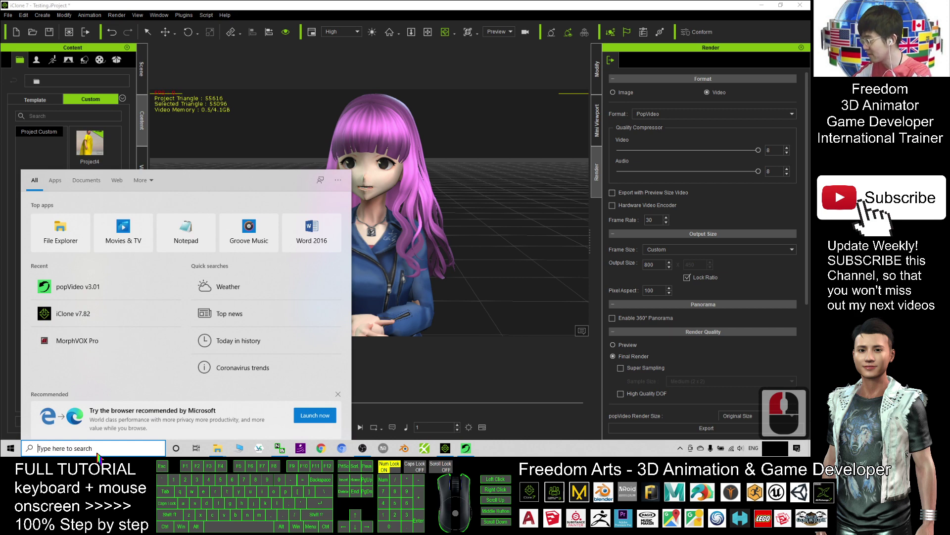
type("premiere")
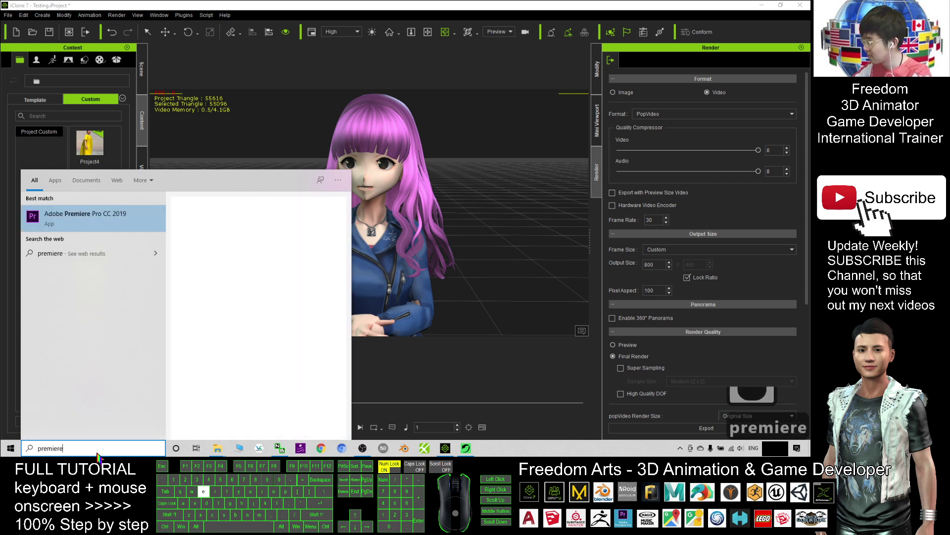
left_click(87, 226)
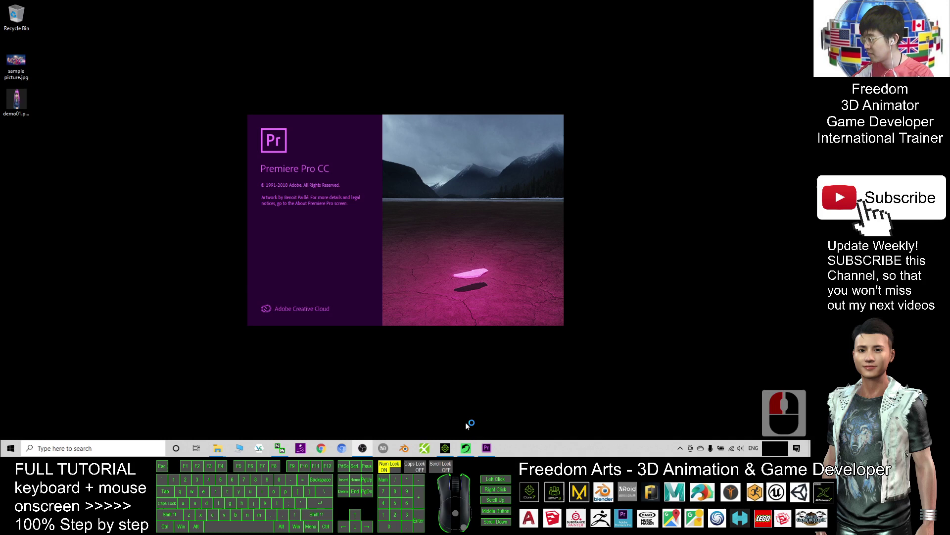
left_click(487, 448)
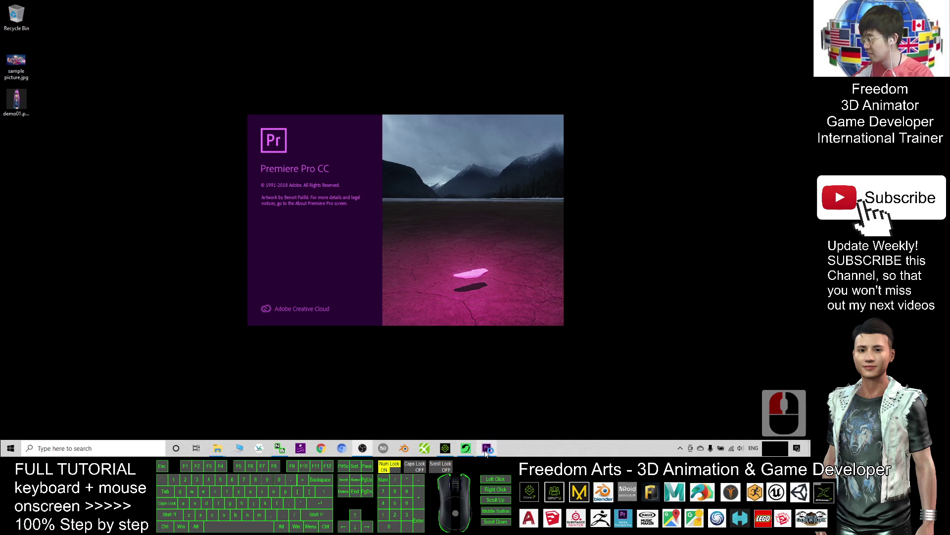
left_click(446, 449)
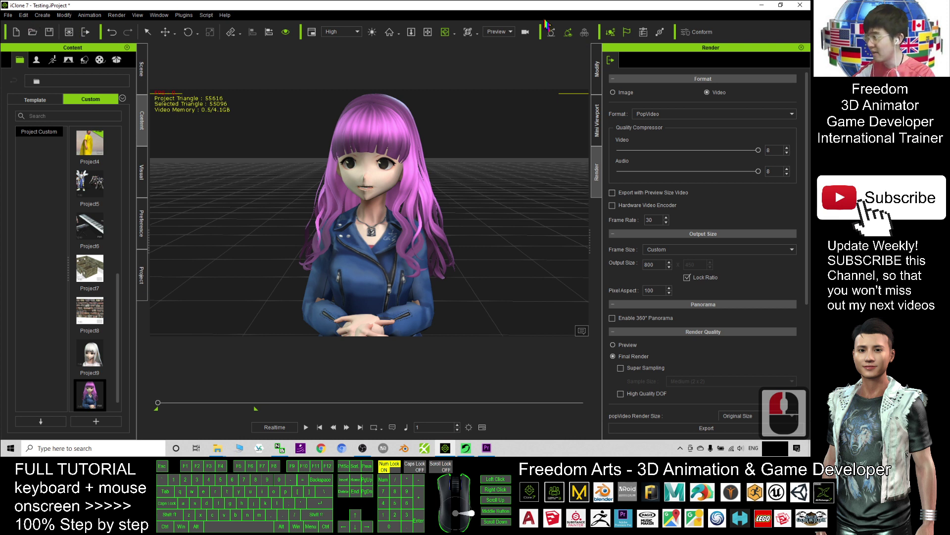
Change the render Format from PopVideo to MOV and review the remaining render options
scroll(693, 151, "up", 8)
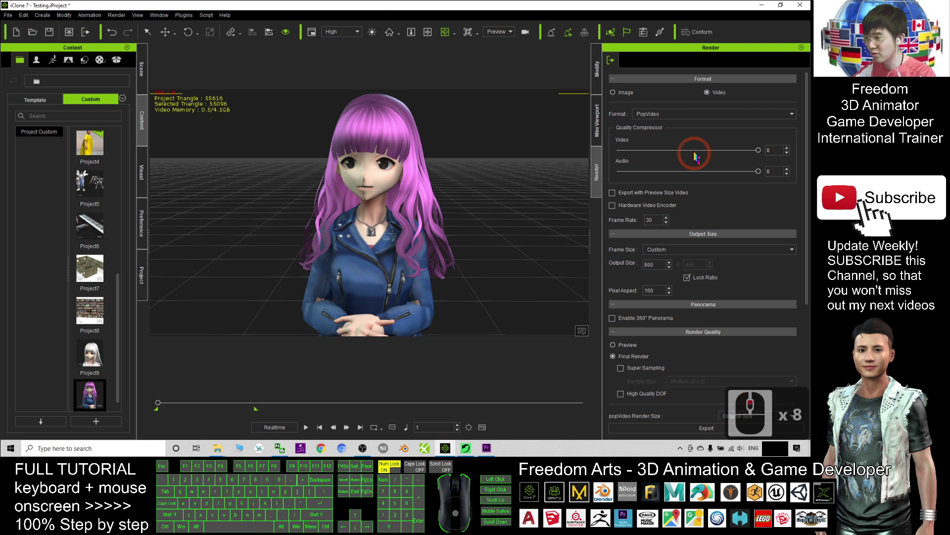
left_click(665, 115)
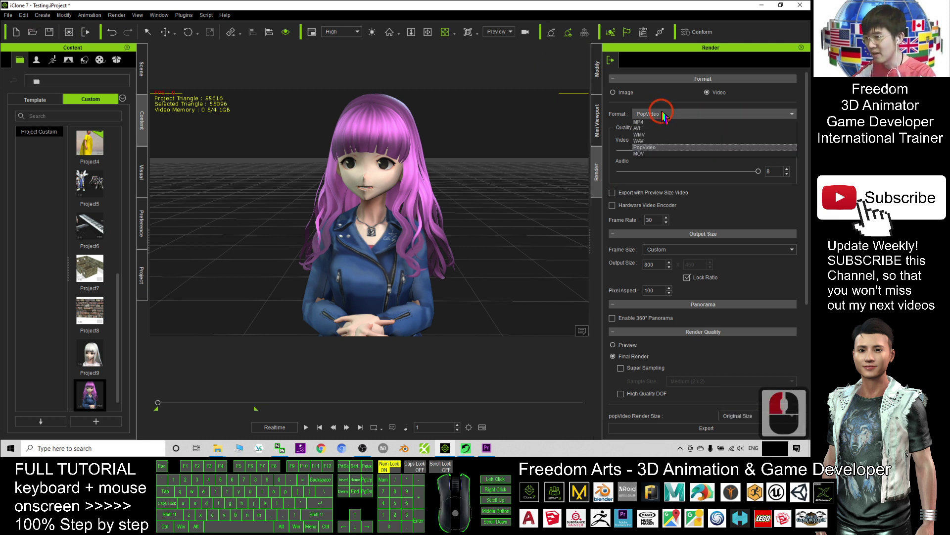
left_click(644, 155)
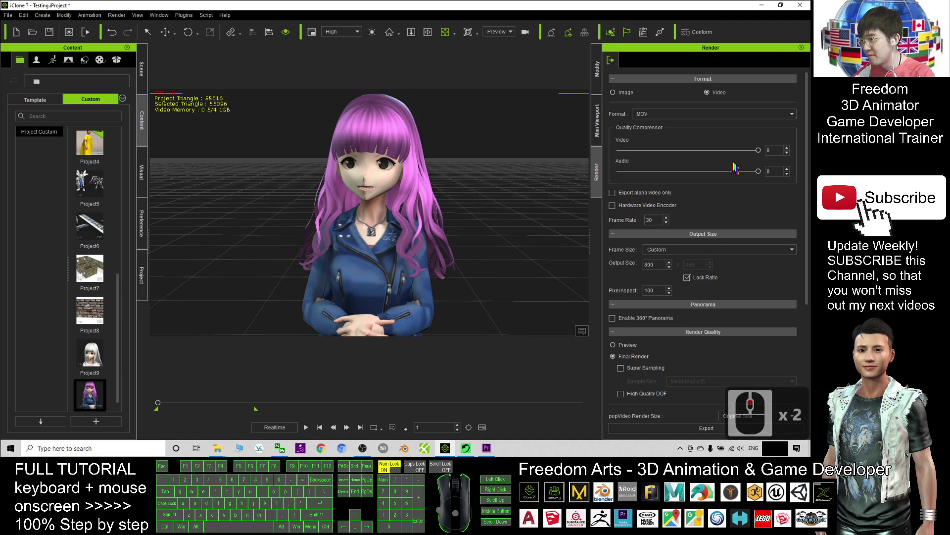
left_click_drag(808, 144, 806, 201)
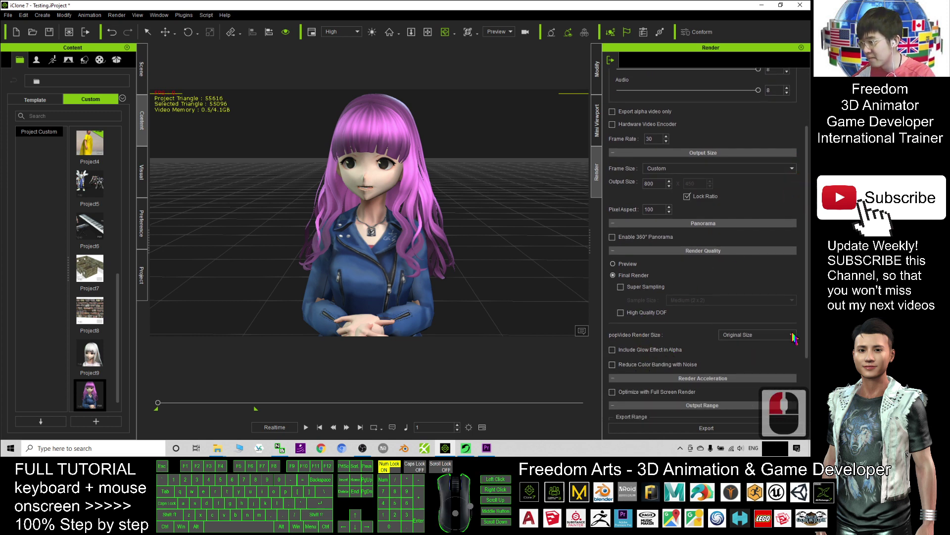
left_click_drag(807, 321, 805, 241)
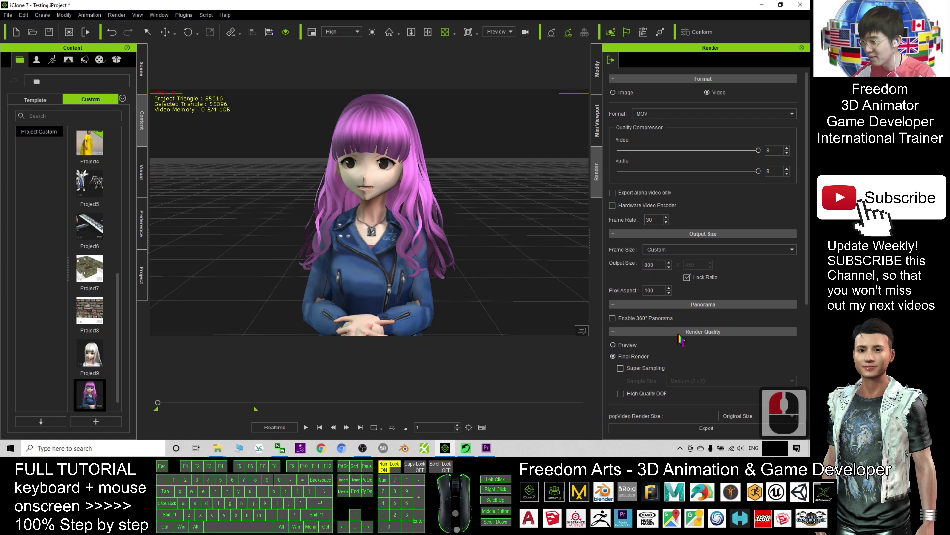
Export to the Desktop with the file name 'demo01 (MOV from iclone)'
left_click(693, 427)
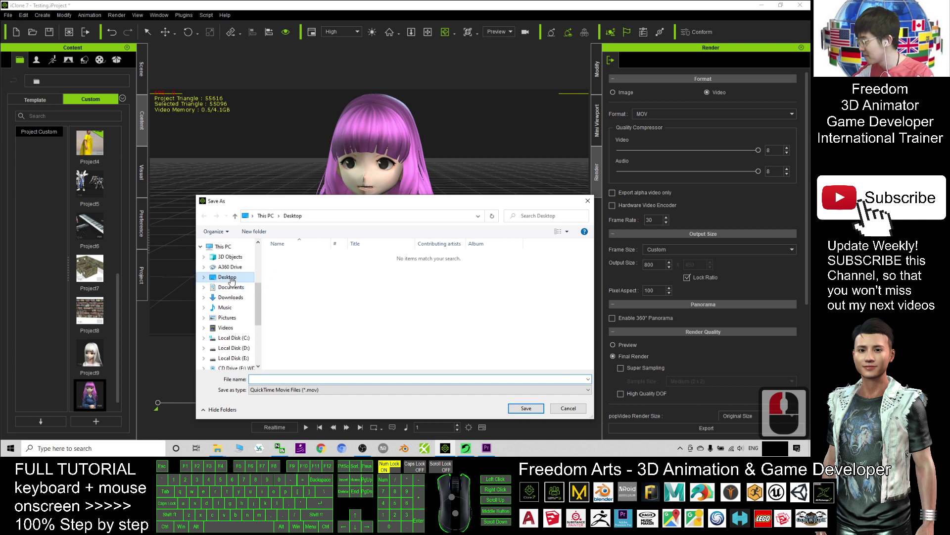
left_click(228, 276)
left_click(278, 378)
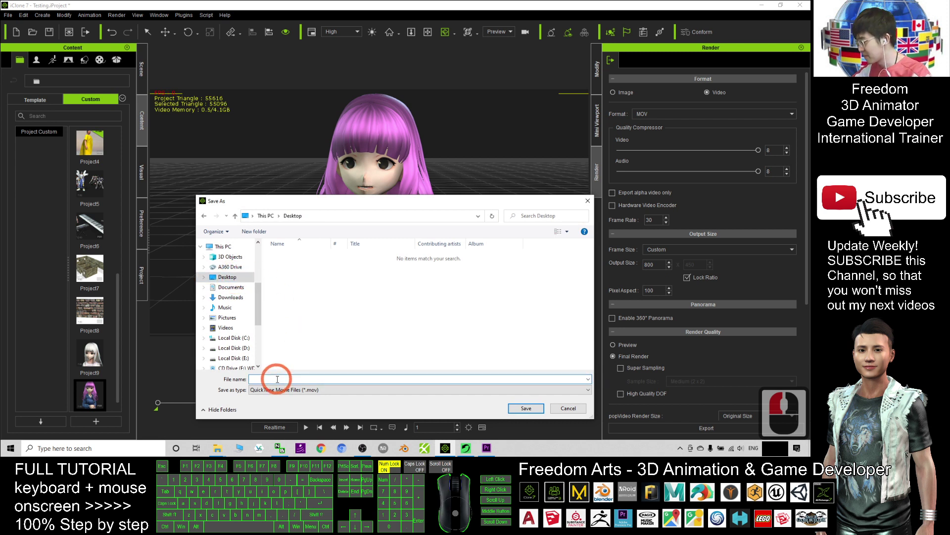
type("demo0")
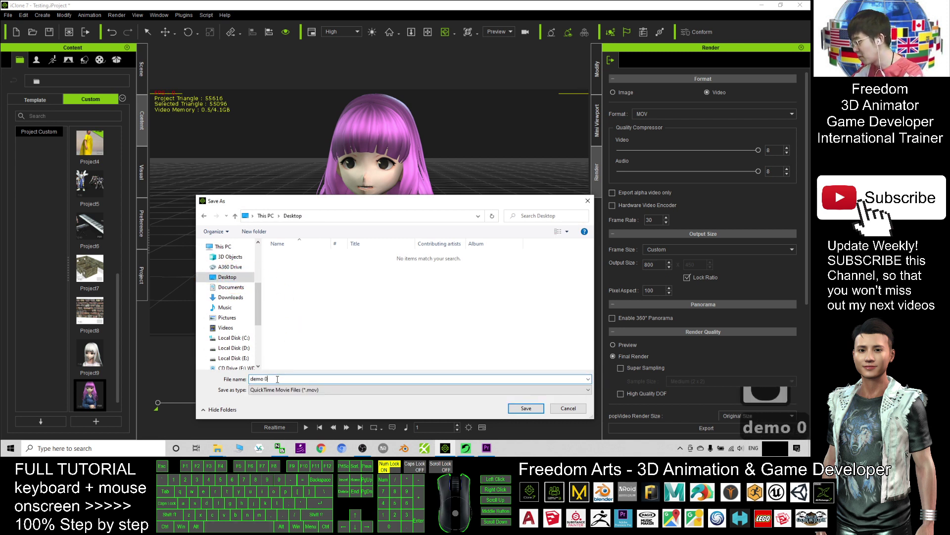
key("BackSpace")
key("BackSpace")
type("01 (")
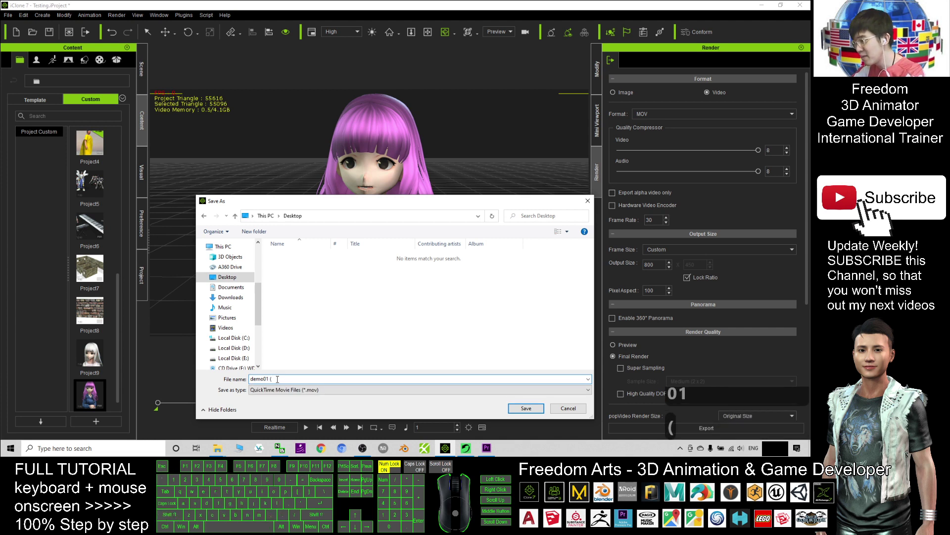
type("MOV")
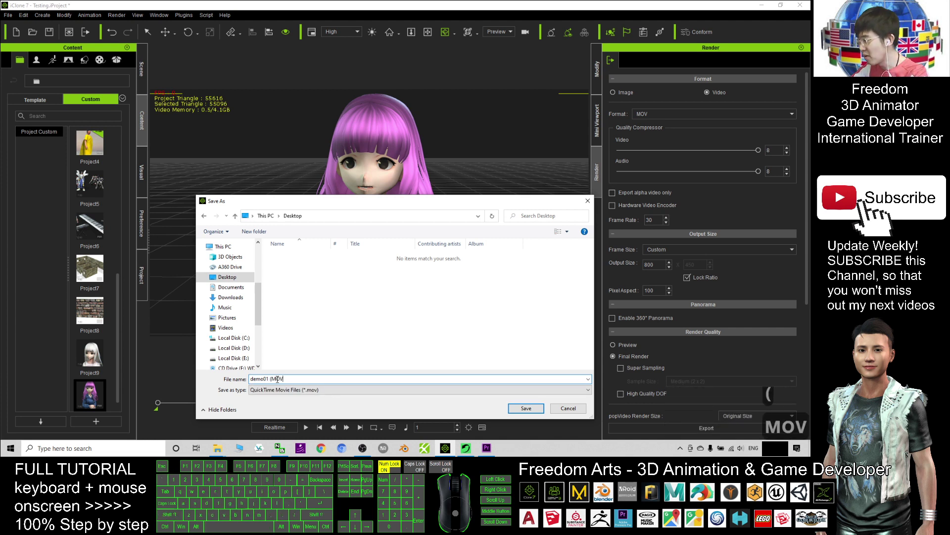
type(" from iclone)")
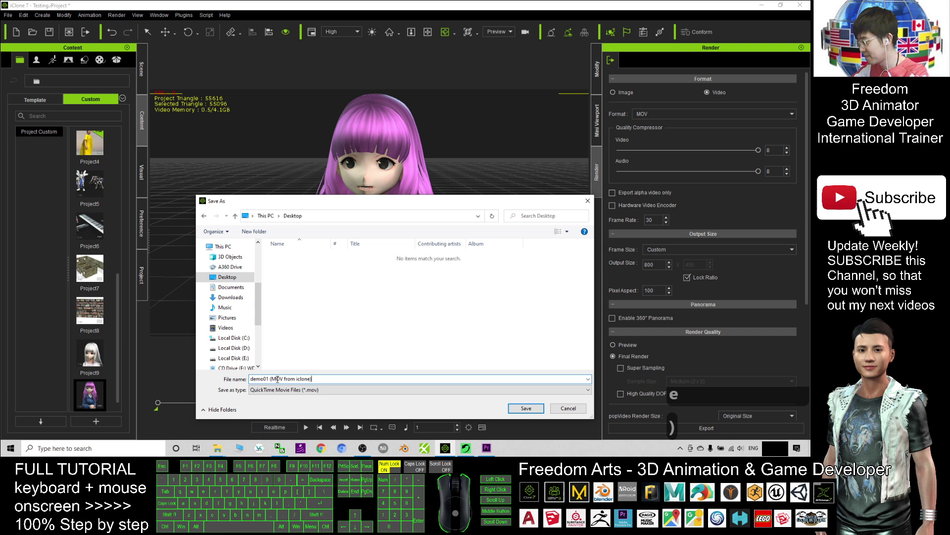
Save and render all 206 MOV frames until 'Media export complete' appears
left_click(523, 408)
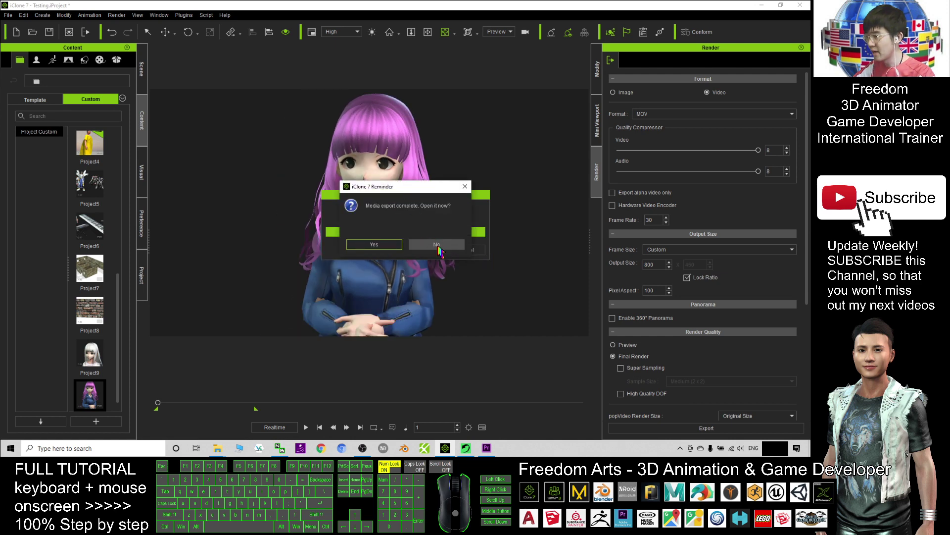
Decline opening the MOV, minimize iClone and shrink Premiere to reveal the desktop files
left_click(438, 245)
left_click(759, 6)
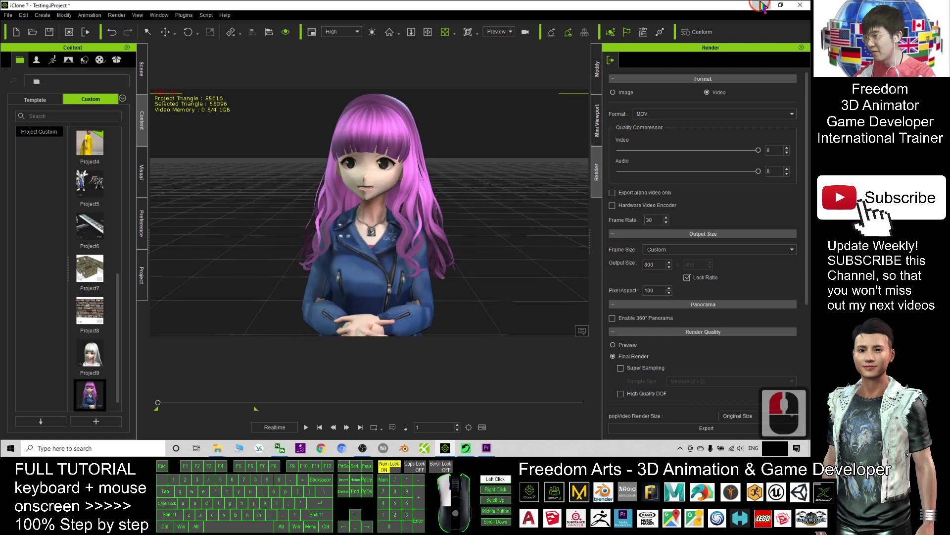
left_click_drag(588, 9, 669, 34)
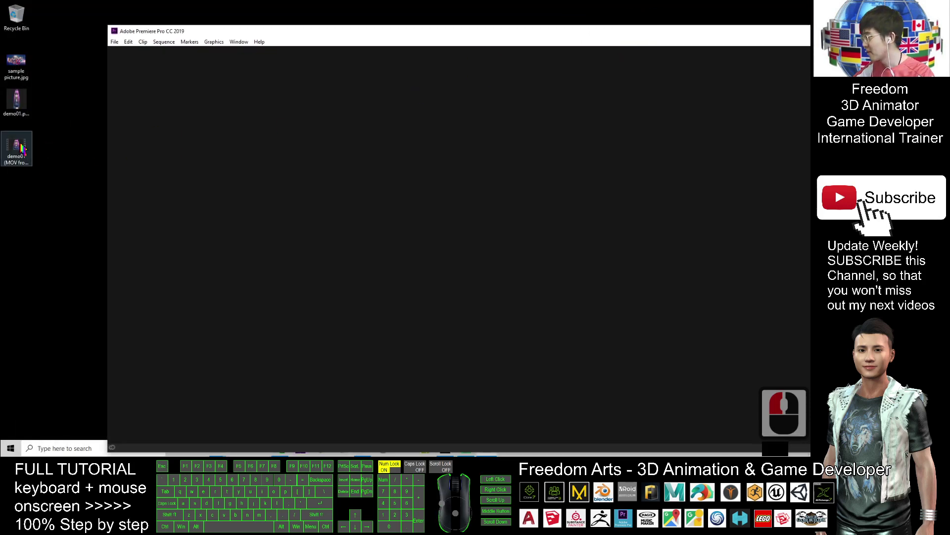
left_click(24, 166)
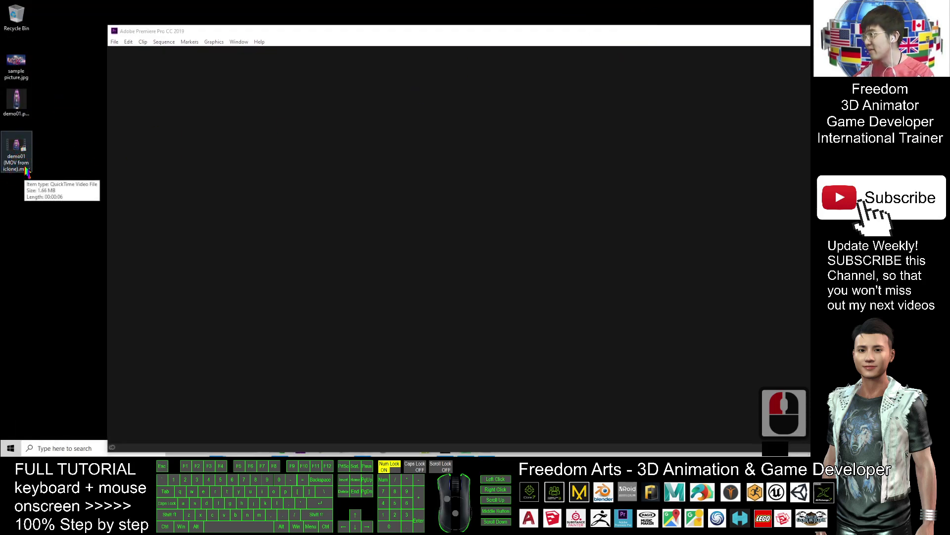
left_click(19, 60)
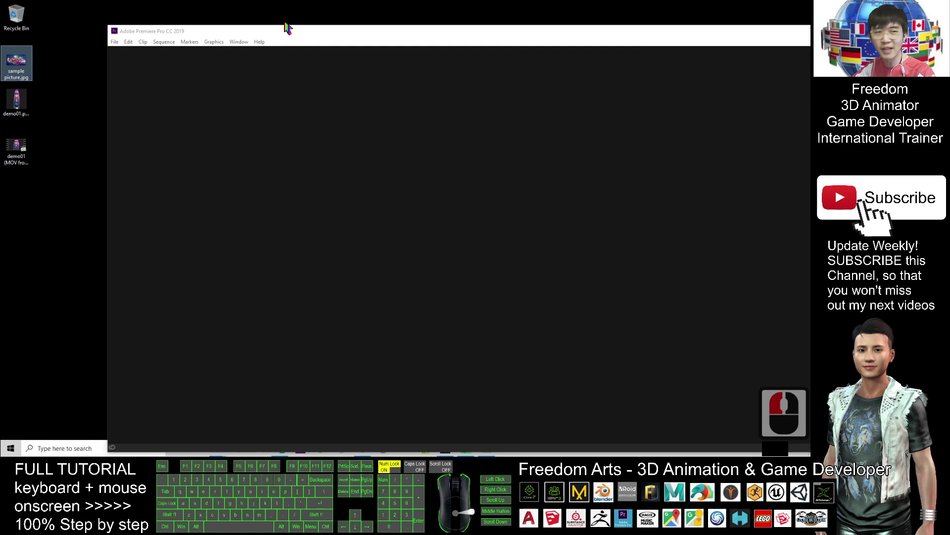
left_click(115, 42)
left_click(70, 100)
Create a new desktop folder named 'Video Editing demo' and open it
right_click(25, 242)
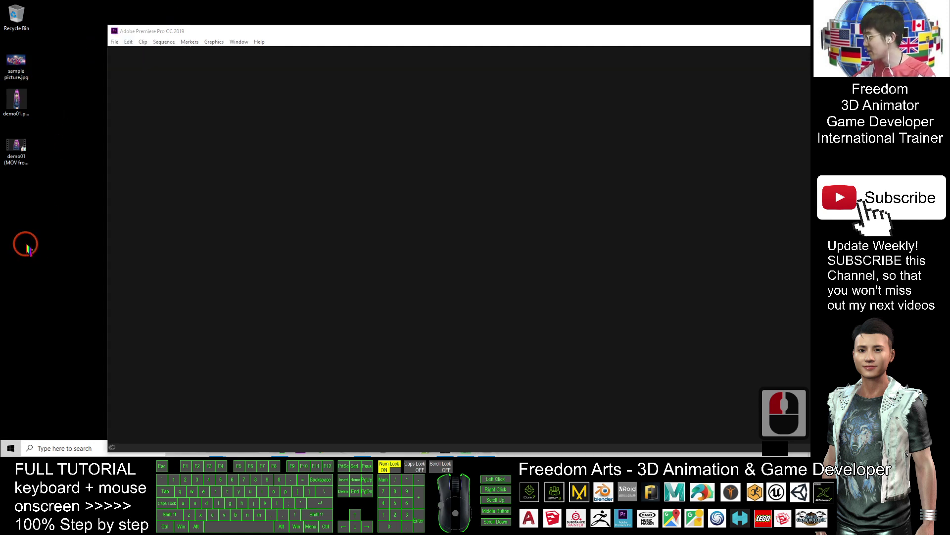
left_click(70, 319)
left_click(170, 322)
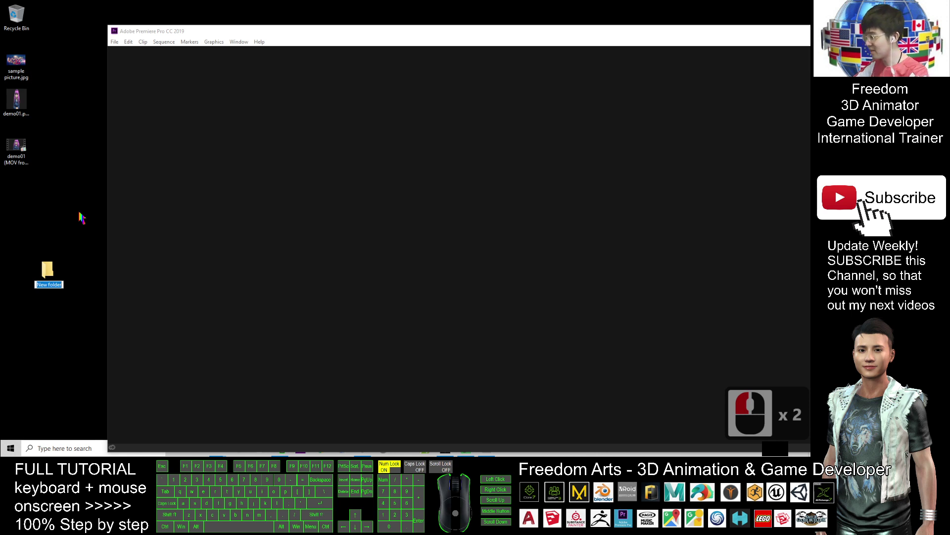
type("Video A")
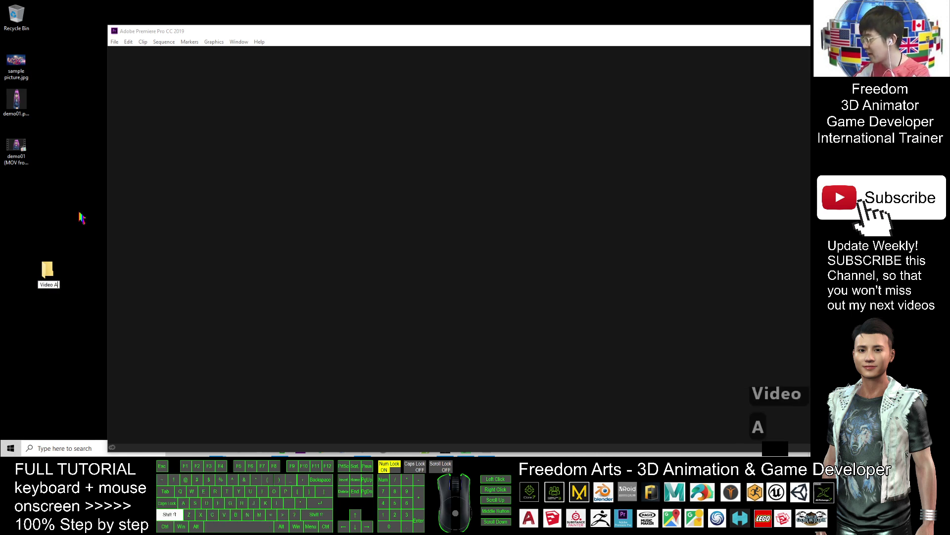
key("BackSpace")
type("Editing demo")
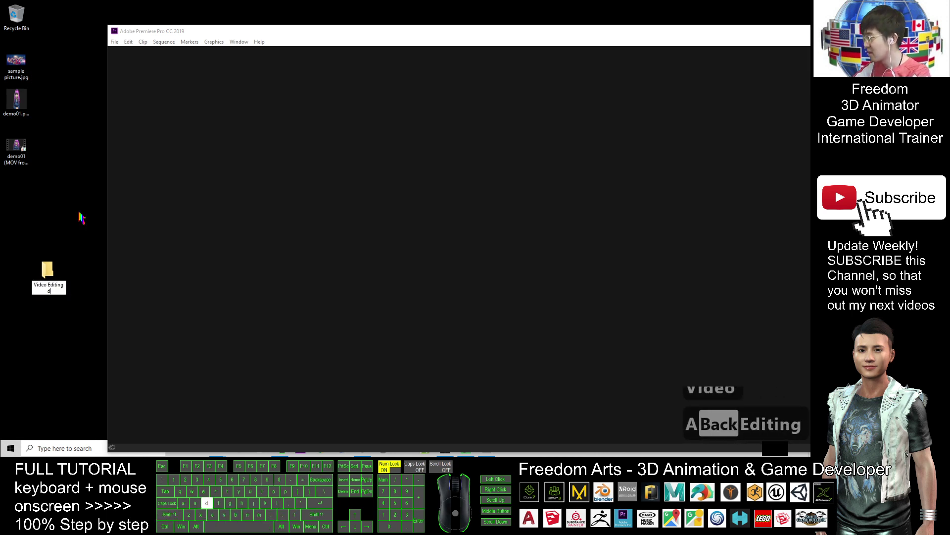
key("Return")
key("Return")
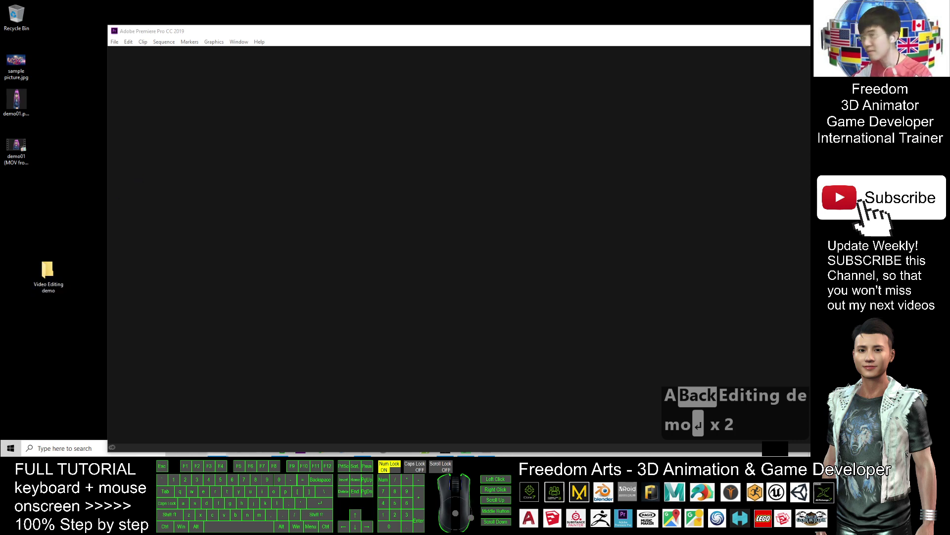
Copy the Video Editing demo folder's full path from the address bar
left_click_drag(403, 149, 301, 140)
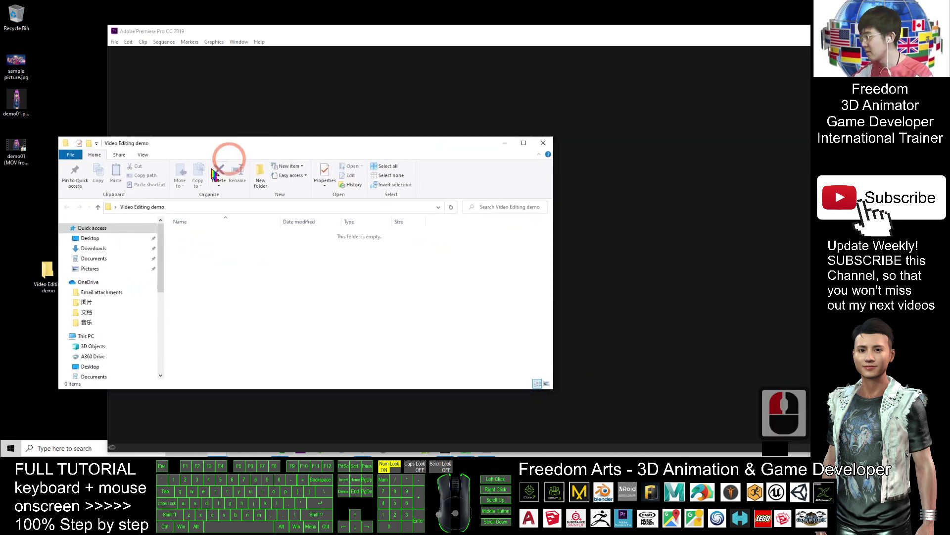
left_click(189, 208)
key("ctrl+c")
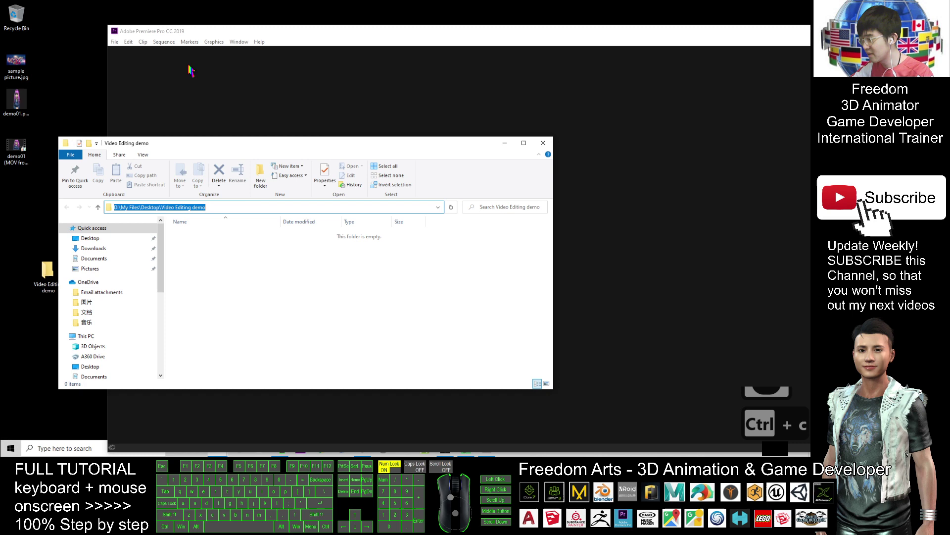
left_click(119, 40)
Create a new project, Untitled.prproj, located in the pasted Video Editing demo folder path
left_click(114, 42)
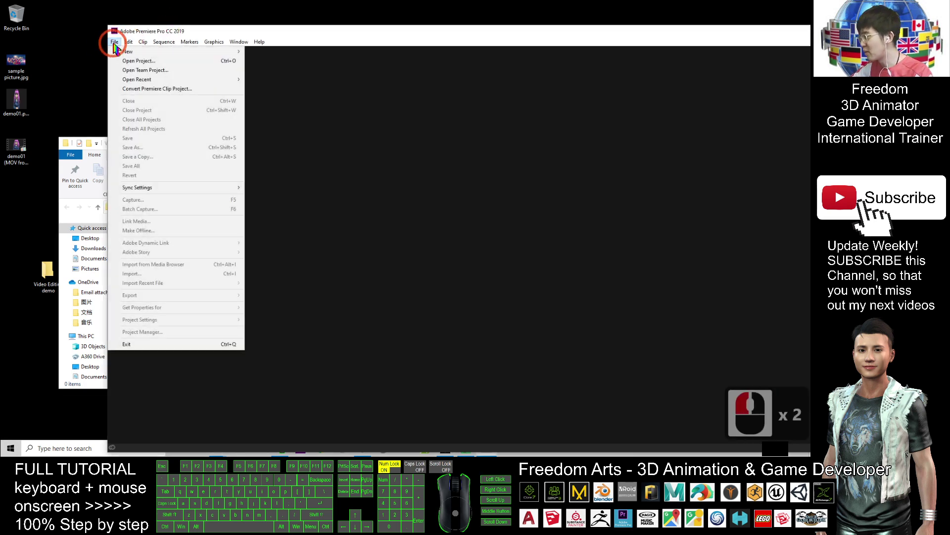
mouse_move(121, 52)
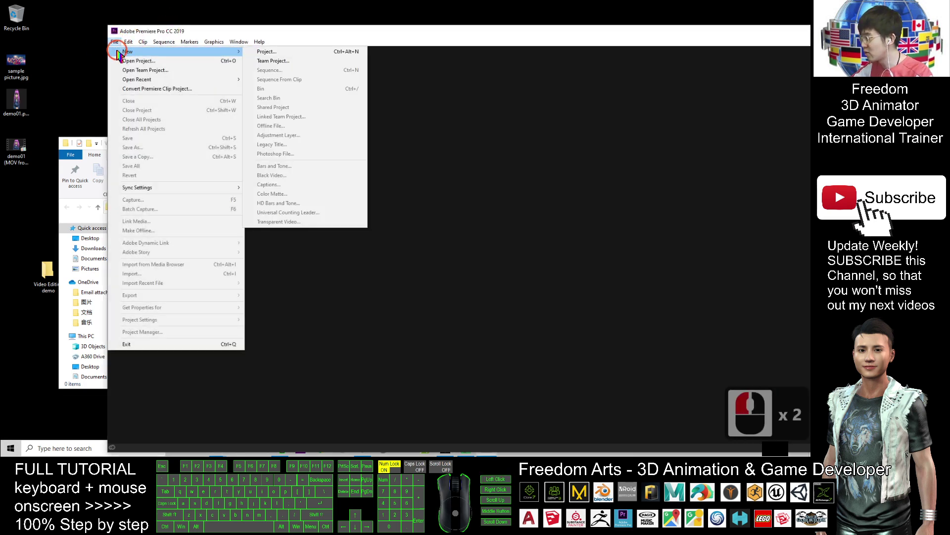
left_click(283, 55)
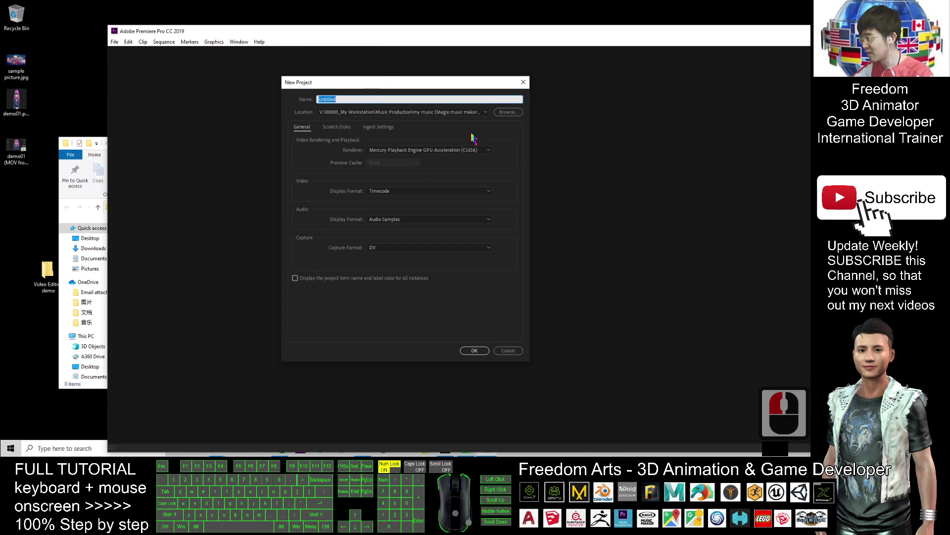
left_click(507, 112)
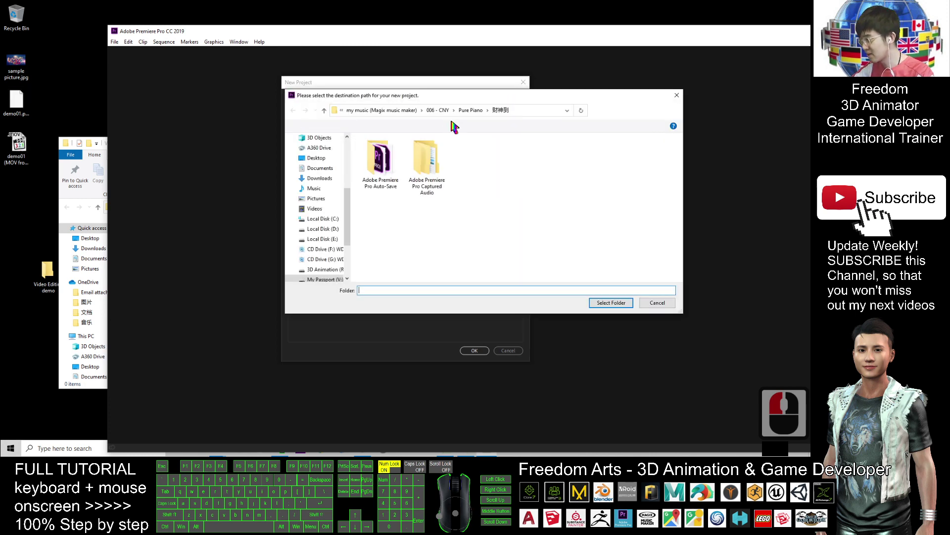
left_click(525, 111)
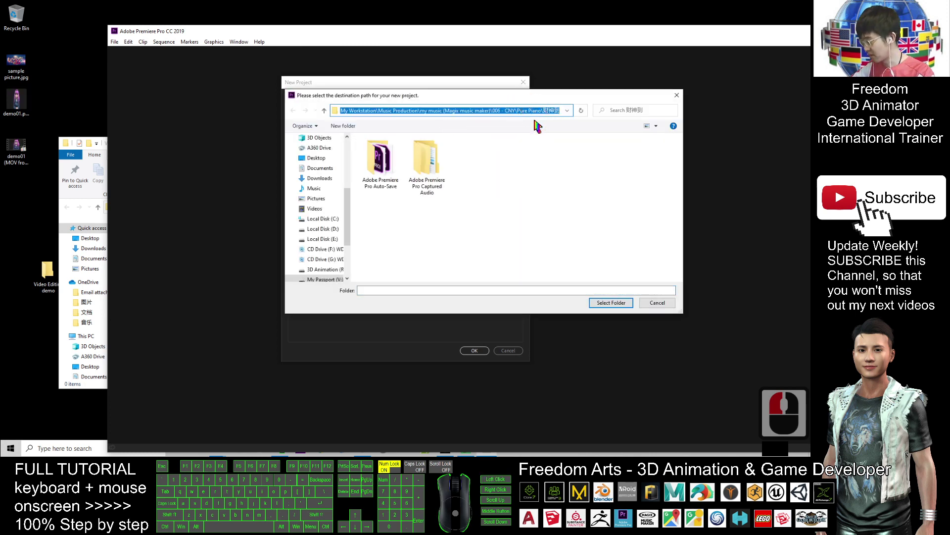
key("ctrl+v")
key("Return")
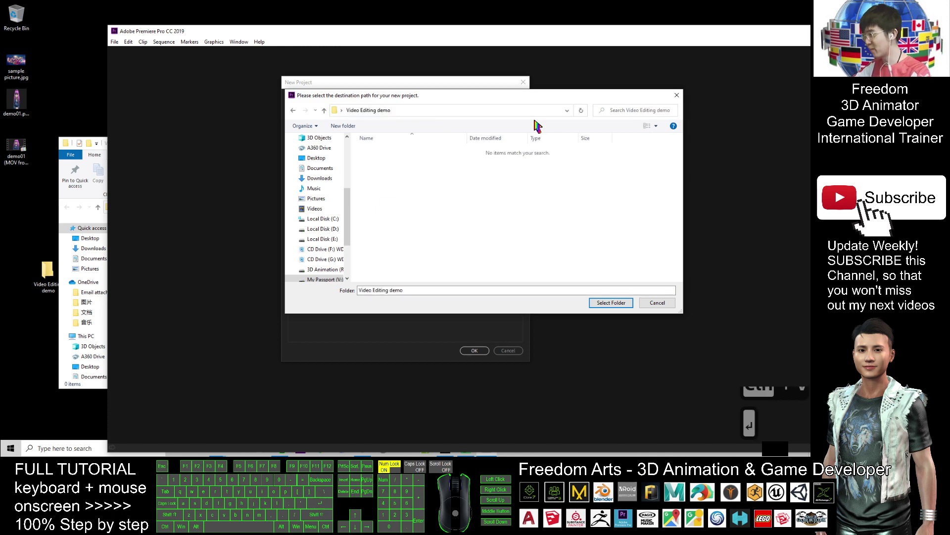
left_click(609, 303)
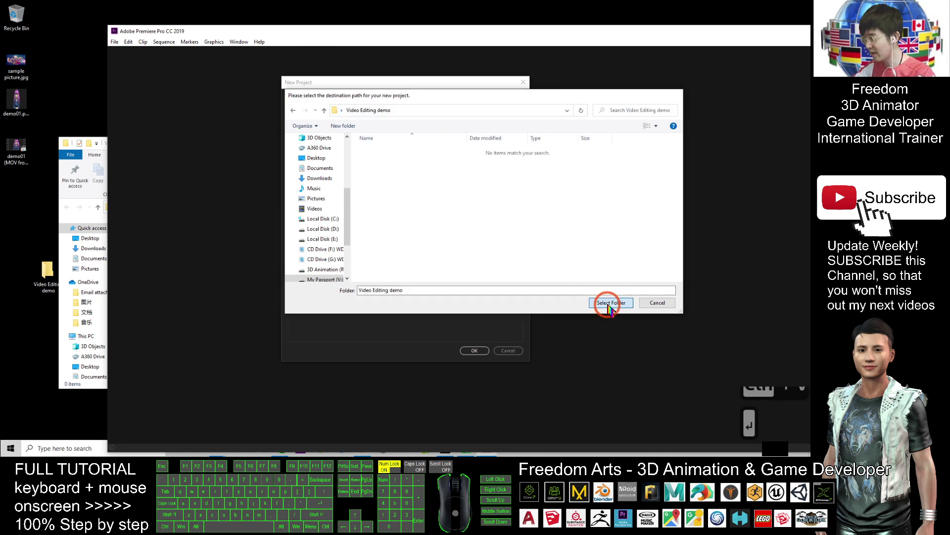
left_click(474, 350)
left_click(141, 195)
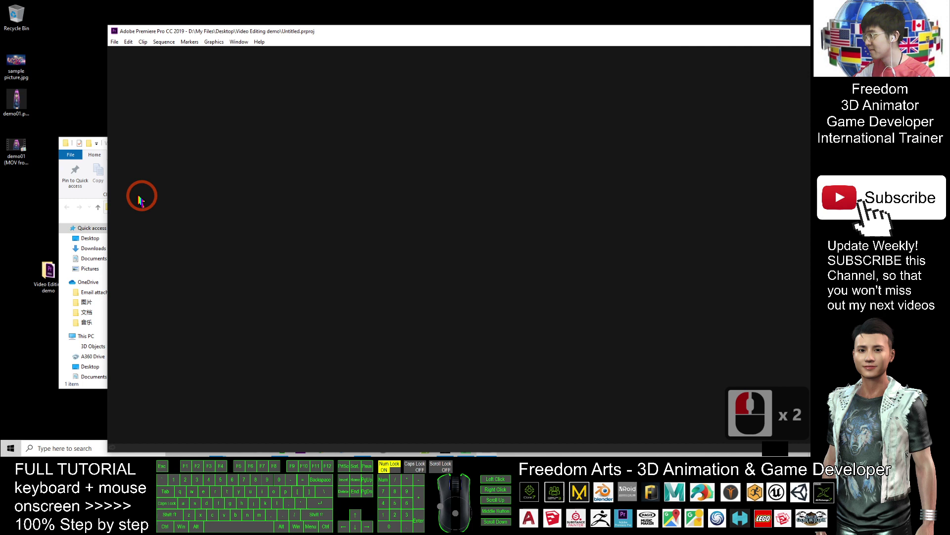
left_click(74, 182)
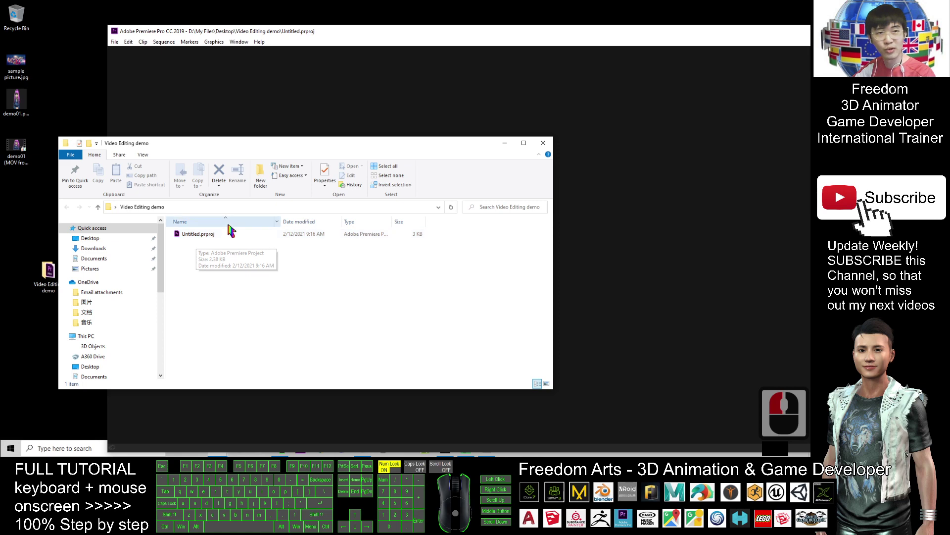
Import sample picture.jpg from the desktop into the Project panel
left_click(400, 31)
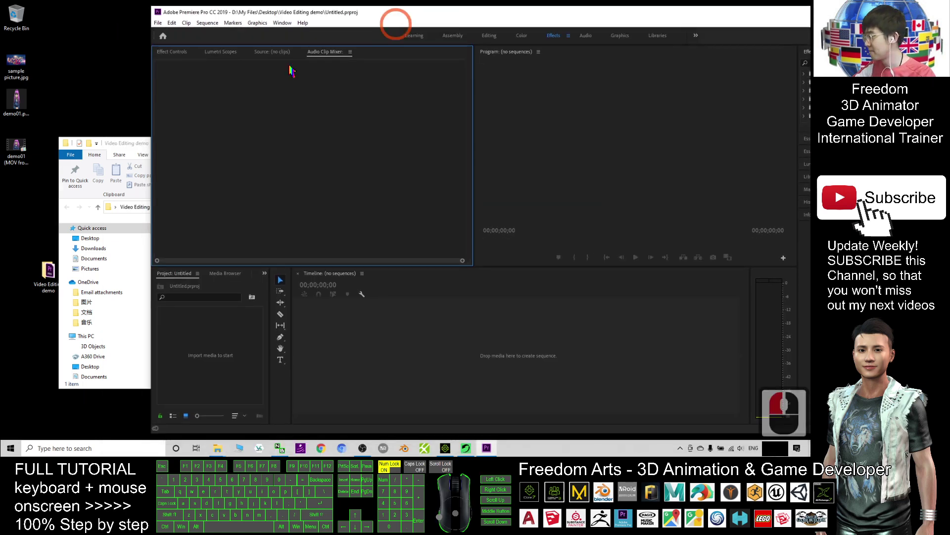
left_click(126, 144)
left_click(504, 144)
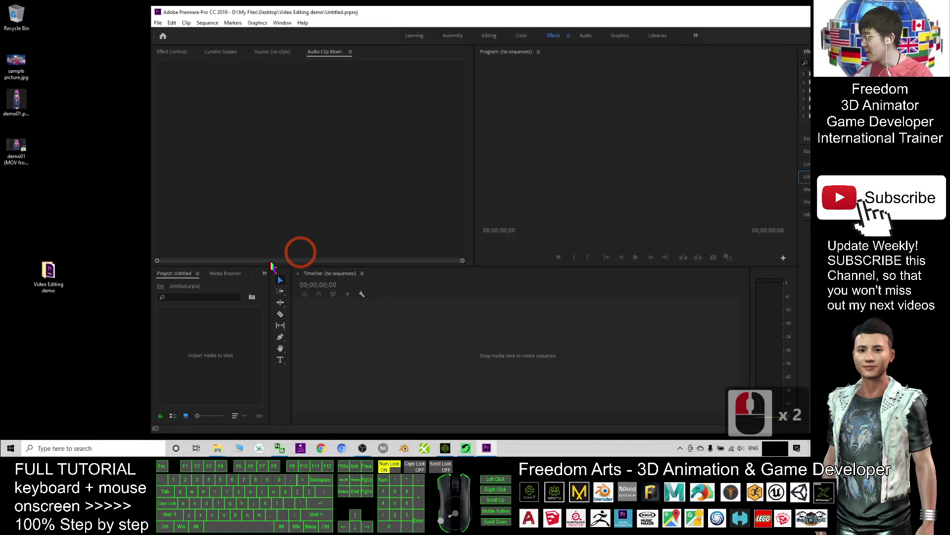
left_click(17, 62)
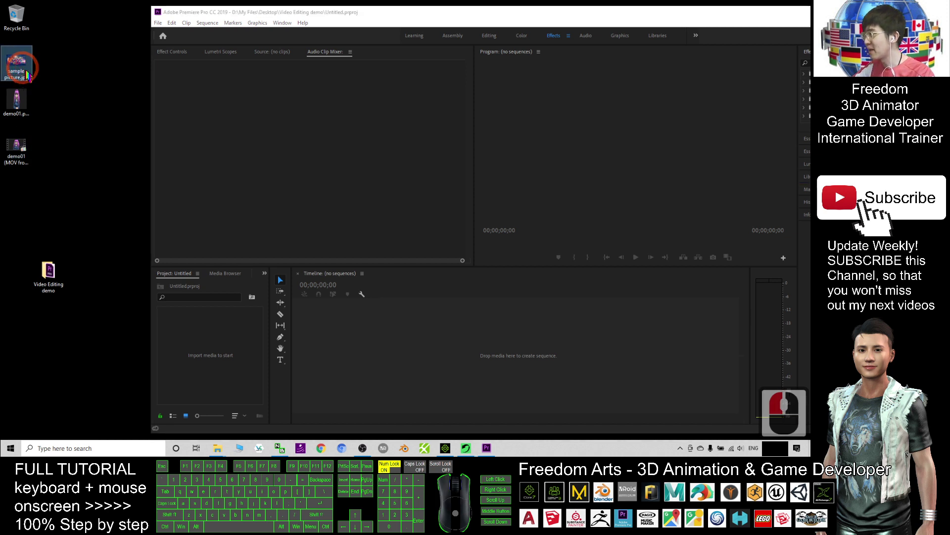
left_click_drag(17, 70, 197, 350)
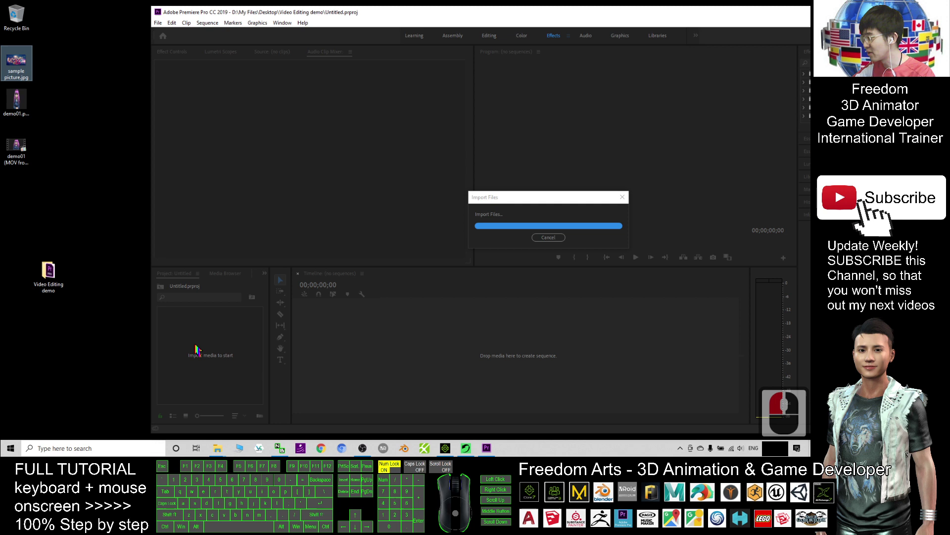
Build a sample picture sequence with the Dragon Ball image on track V1
left_click(312, 329)
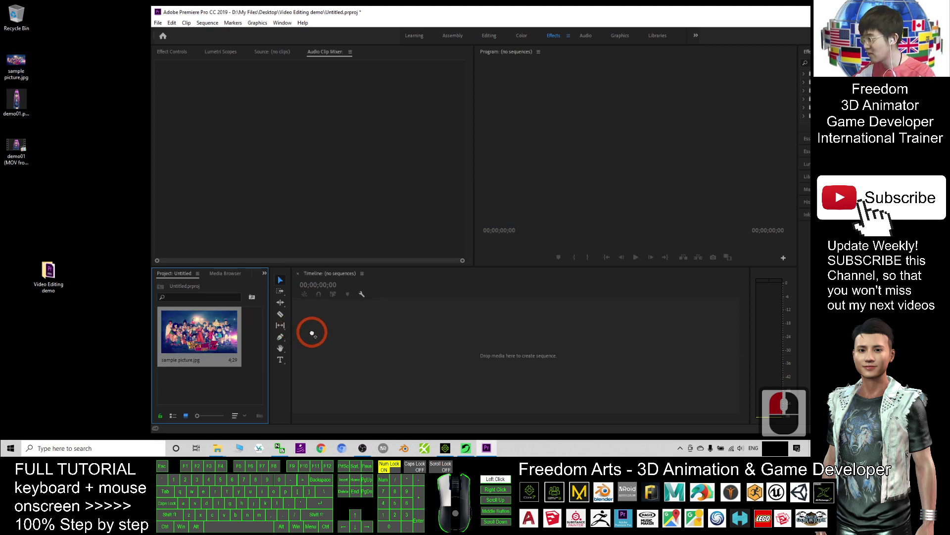
left_click(312, 333)
left_click(311, 333)
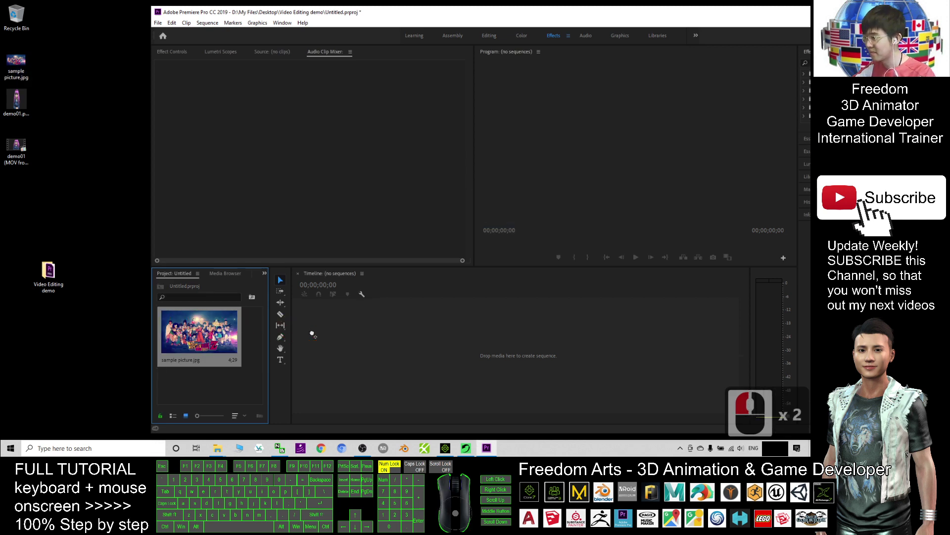
left_click_drag(315, 337, 317, 339)
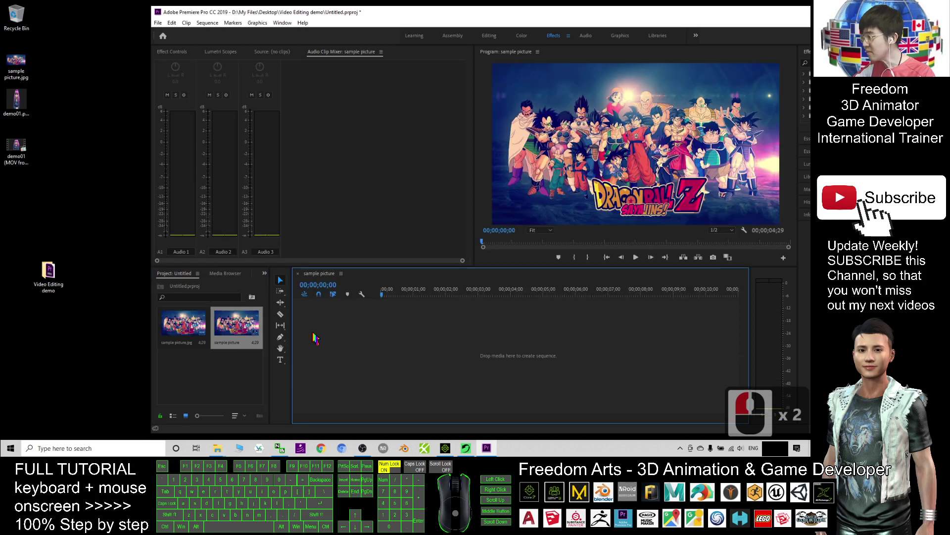
left_click_drag(608, 12, 566, 17)
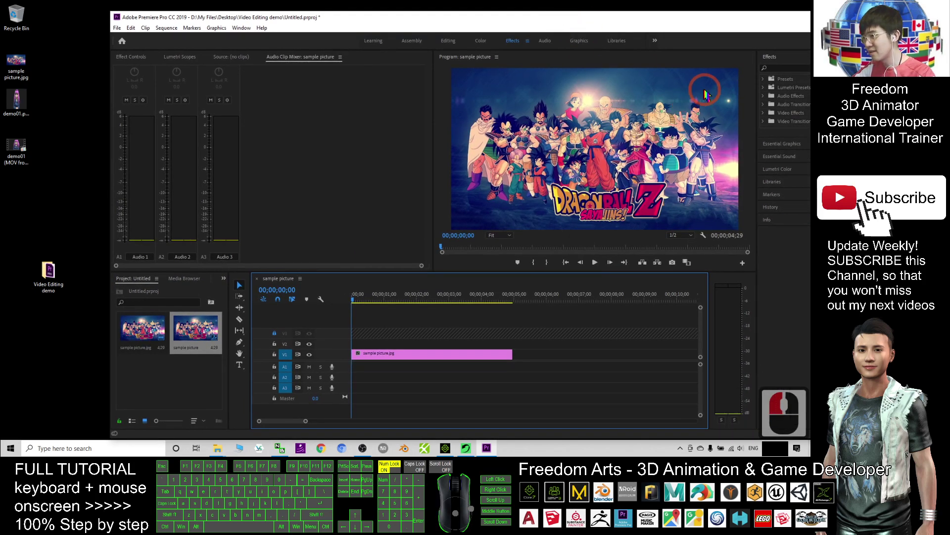
Add the black-backed demo01 MOV above the background and maximize Premiere Pro
left_click(18, 148)
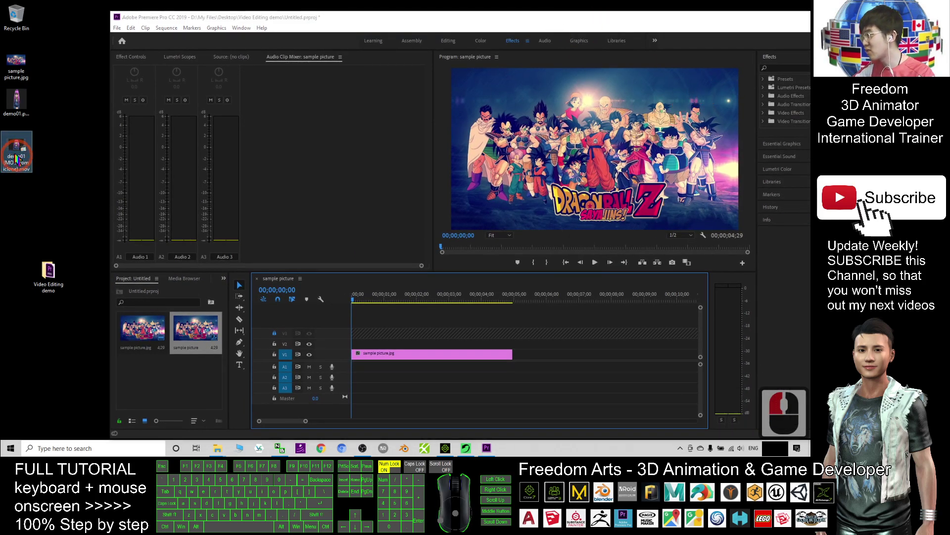
left_click_drag(23, 157, 345, 351)
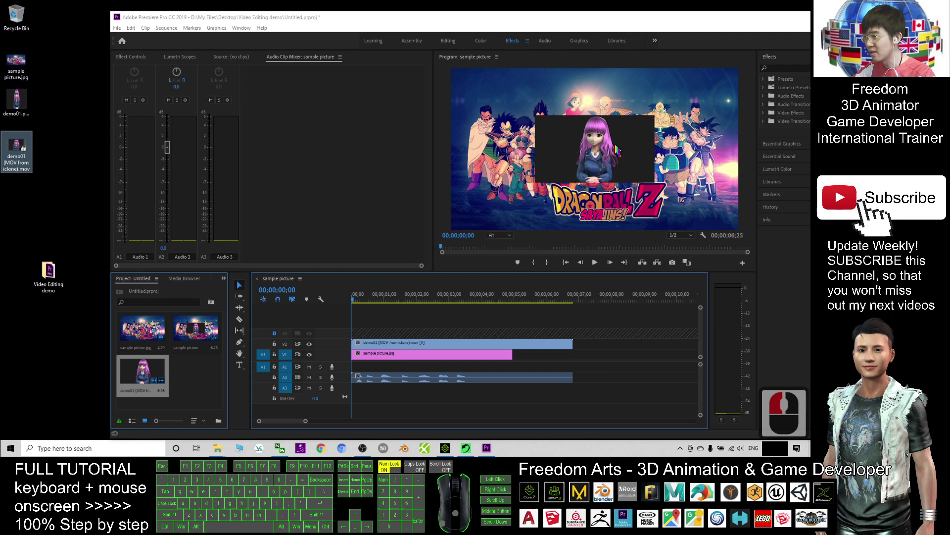
left_click_drag(657, 21, 535, 4)
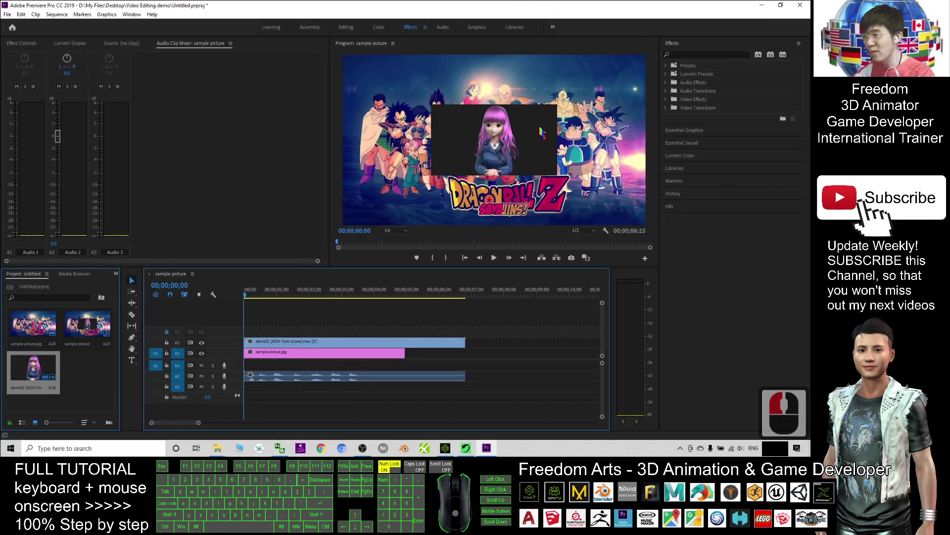
left_click(445, 448)
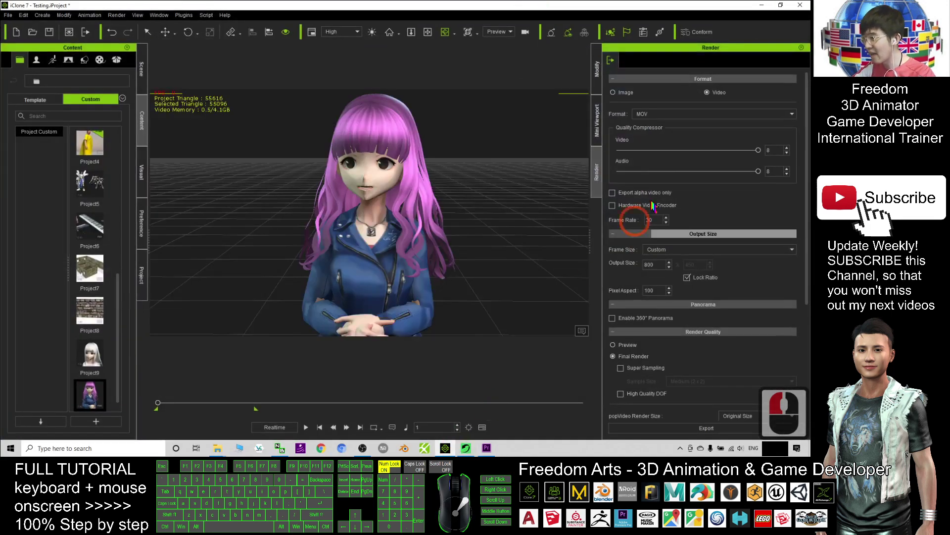
left_click(762, 5)
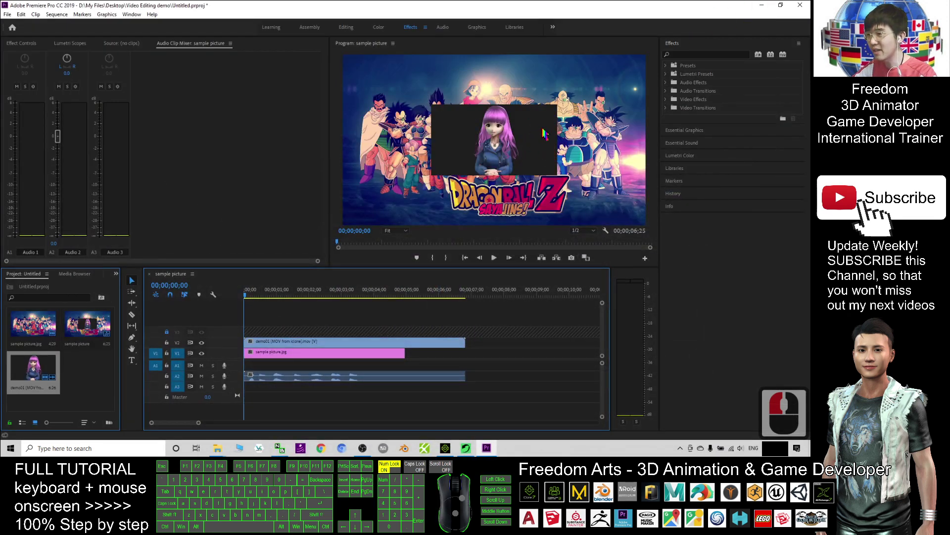
Move the demo01 overlay in the Program monitor to the lower left, then up to centre
triple_click(530, 130)
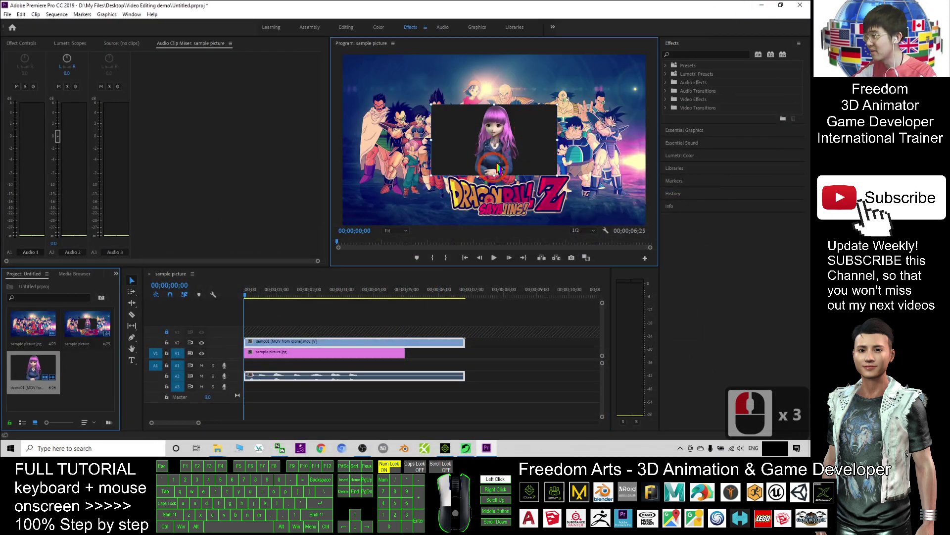
left_click_drag(498, 169, 431, 210)
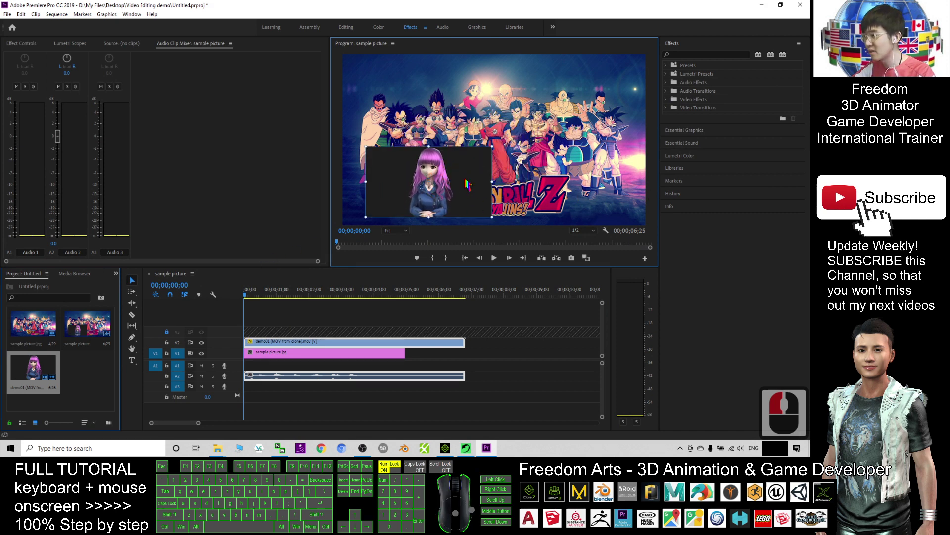
left_click_drag(467, 185, 523, 158)
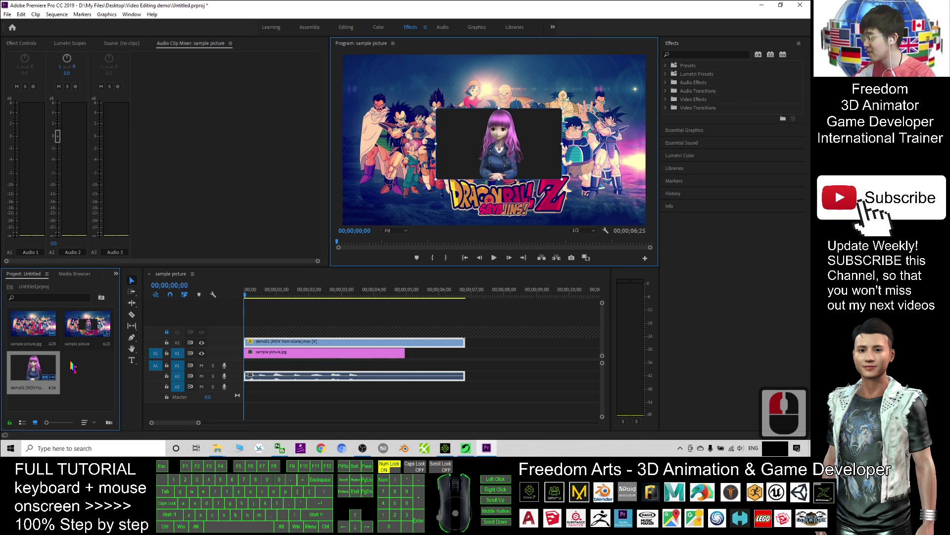
Delete demo01 from the V2 track and the Project panel, then minimize Premiere
left_click(435, 343)
key("Delete")
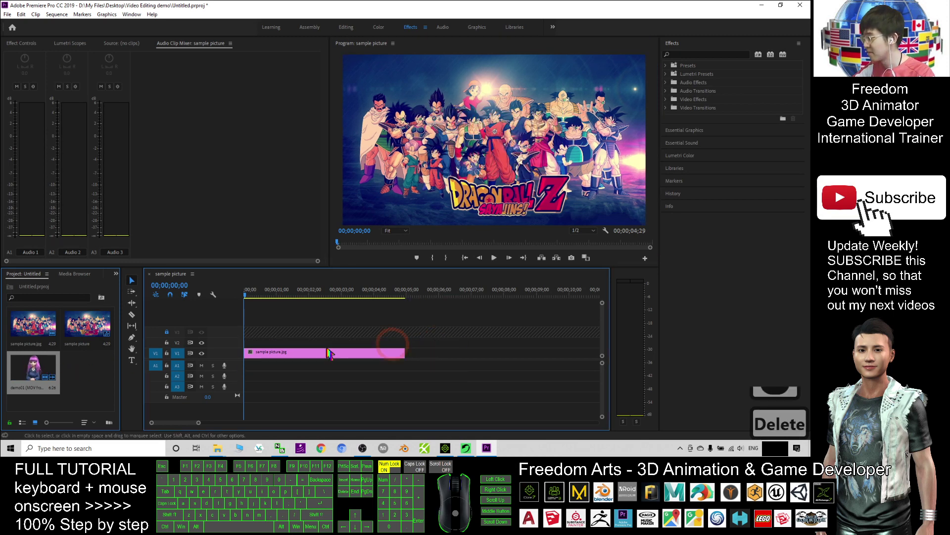
left_click(37, 368)
key("Delete")
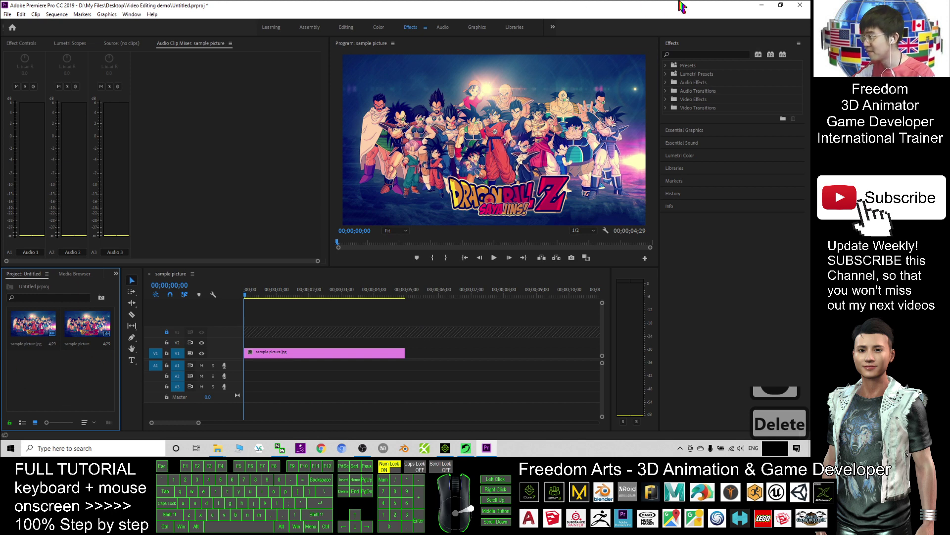
left_click(762, 5)
Move the Video Editing demo shortcut into the left icon column and raise popVideo 3 via demo01.popVideo
left_click(55, 277)
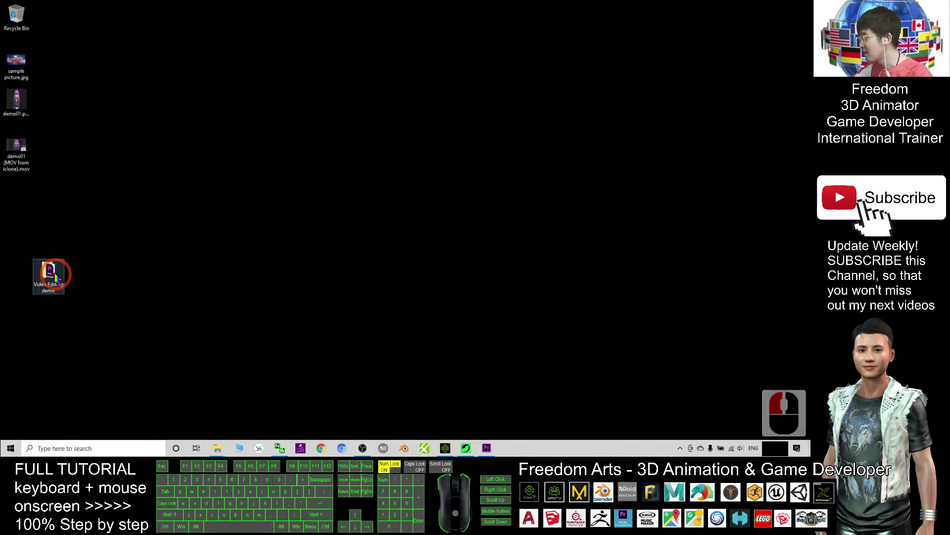
left_click_drag(54, 277, 20, 230)
double_click(22, 115)
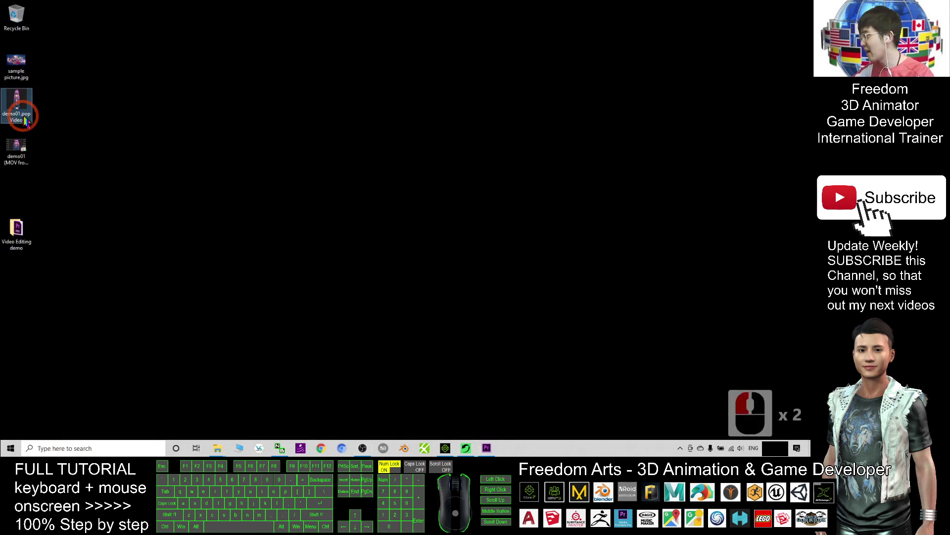
left_click(378, 229)
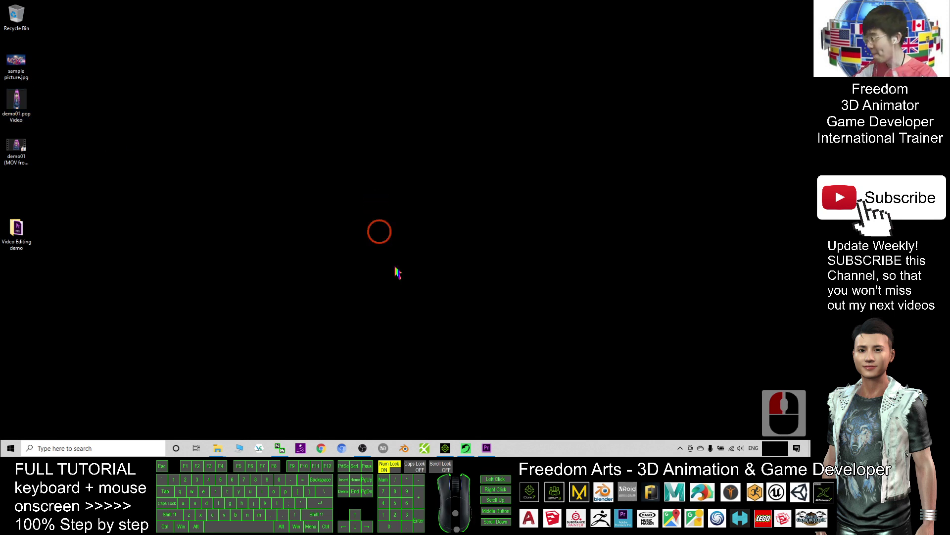
left_click(24, 117)
left_click(414, 329)
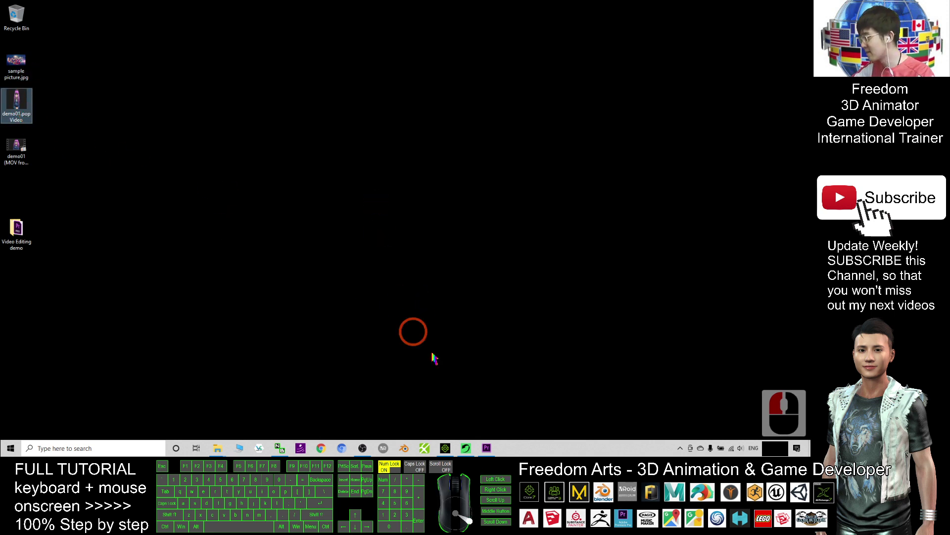
left_click(466, 447)
Restore the popVideo window, drop demo01.popVideo from the desktop into it, and maximize it
left_click(248, 30)
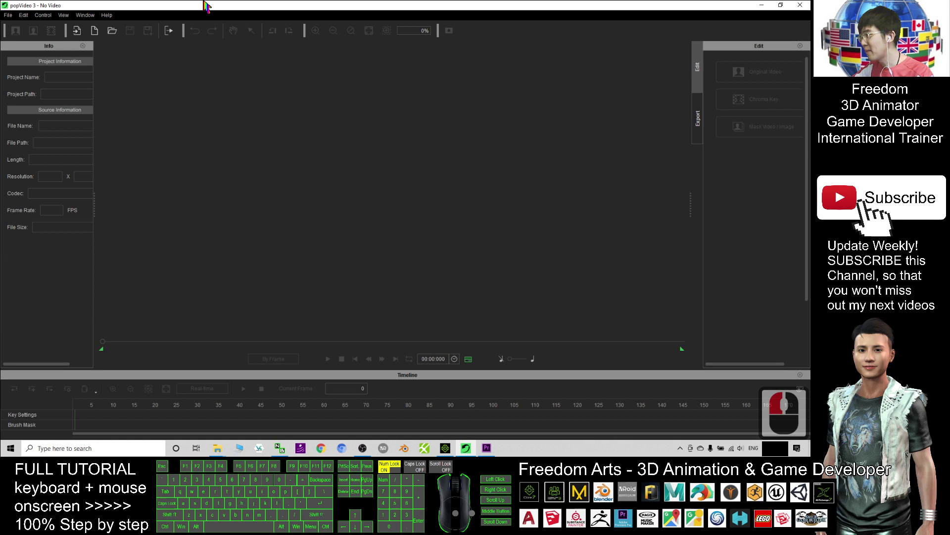
left_click_drag(208, 5, 355, 38)
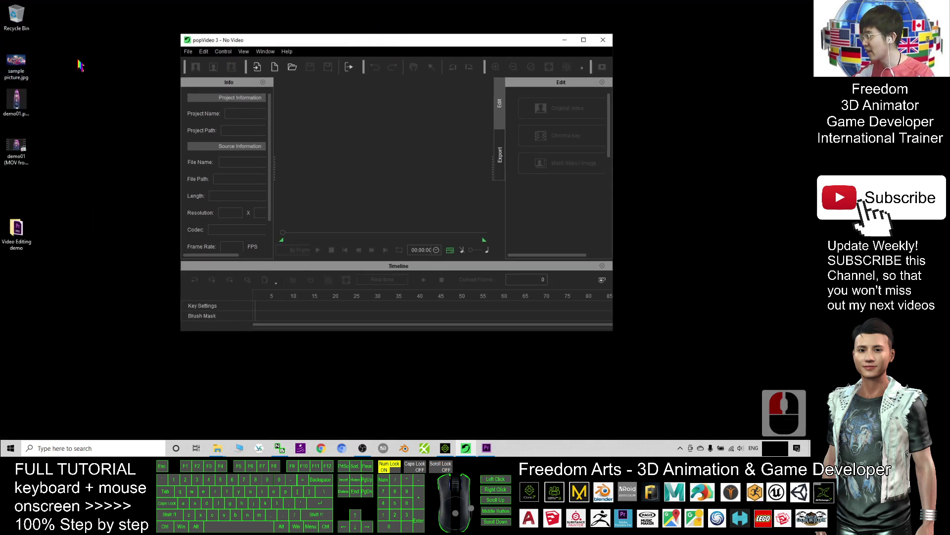
left_click(16, 101)
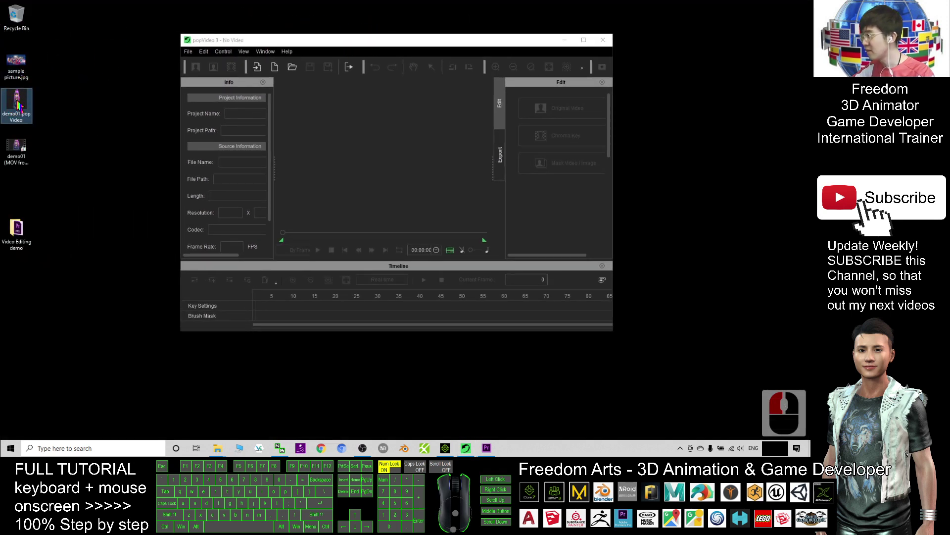
left_click_drag(16, 101, 351, 148)
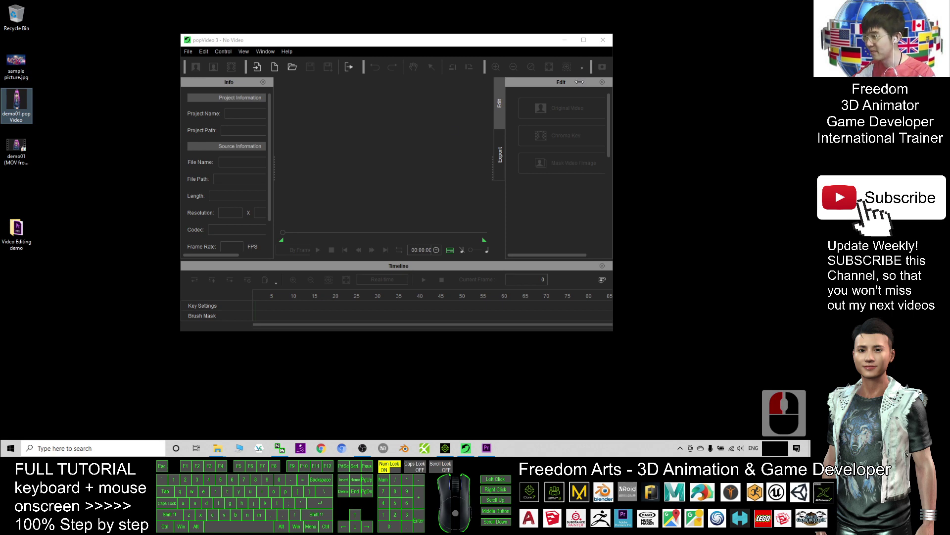
left_click(583, 40)
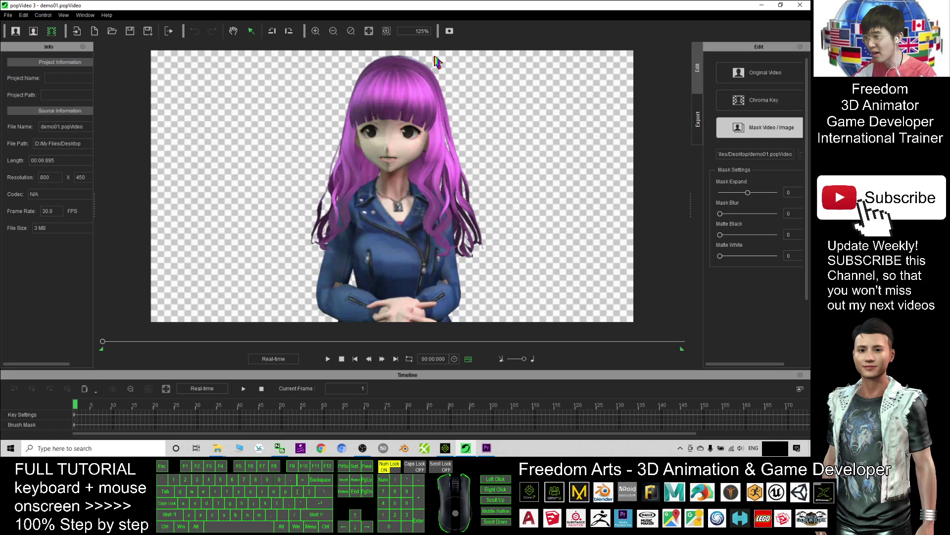
Show the Export panel and scroll through its settings (popVideo format, quality 6)
left_click(699, 124)
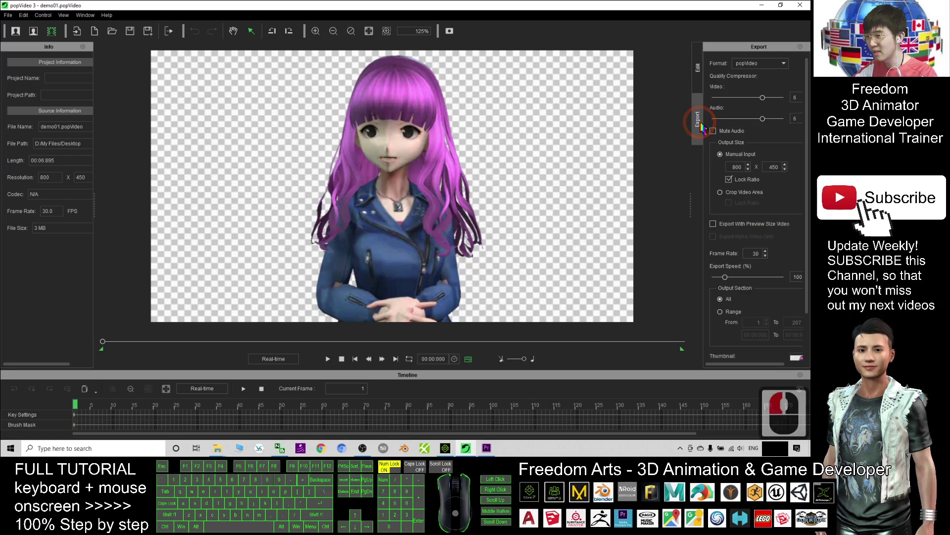
left_click(807, 161)
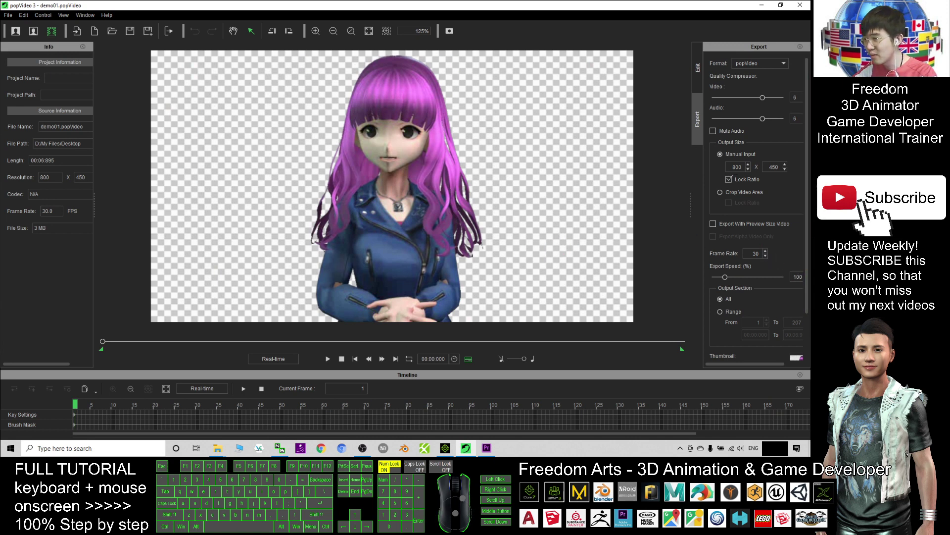
left_click_drag(805, 214, 807, 218)
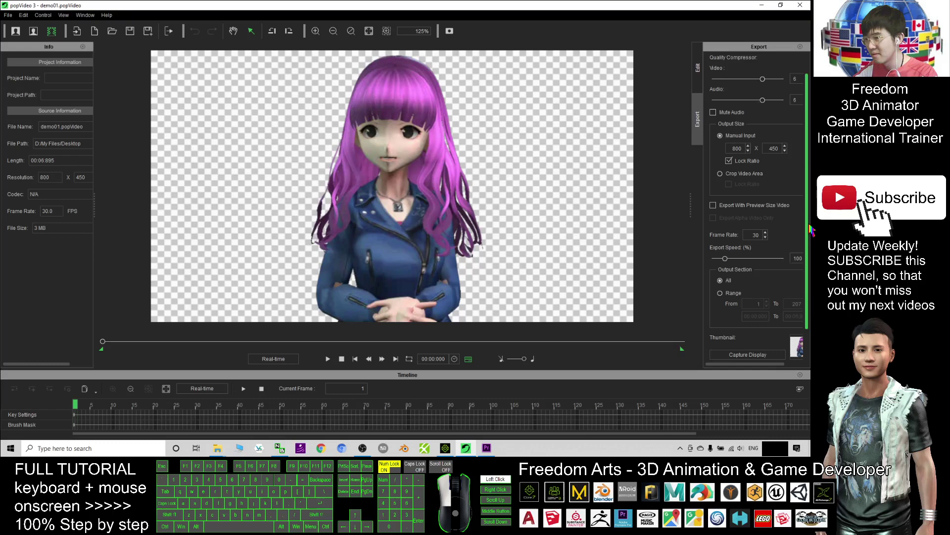
scroll(810, 229, "down", 2)
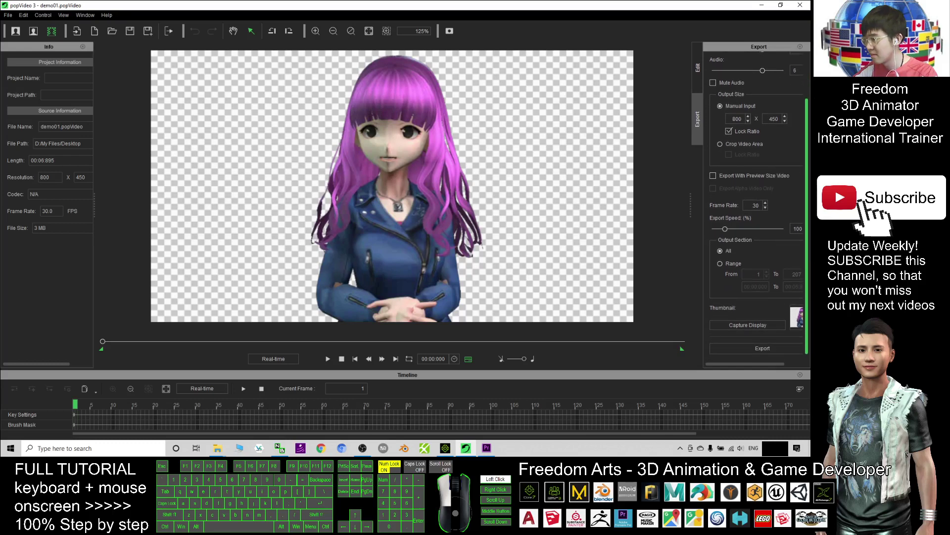
left_click(742, 252)
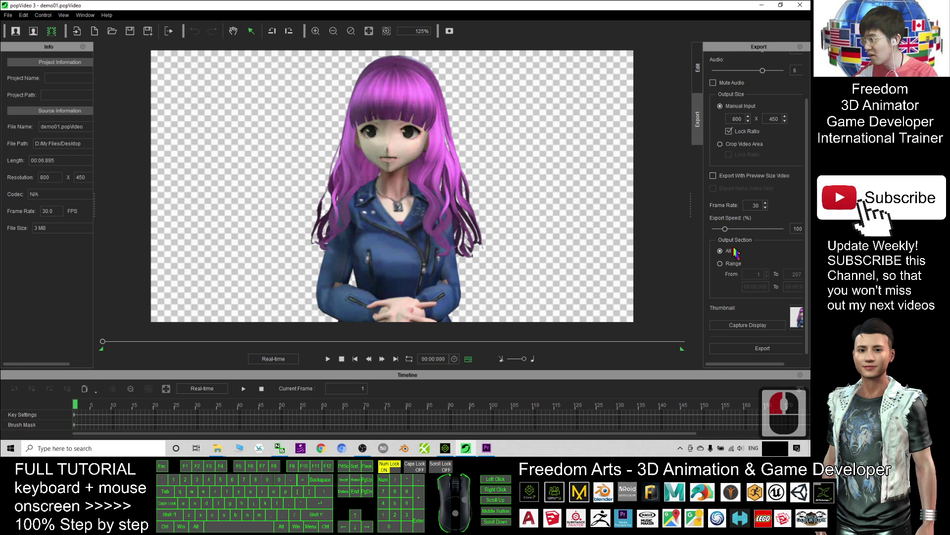
Play the demo01 animation preview, stop it, and return to frame 1
left_click(327, 359)
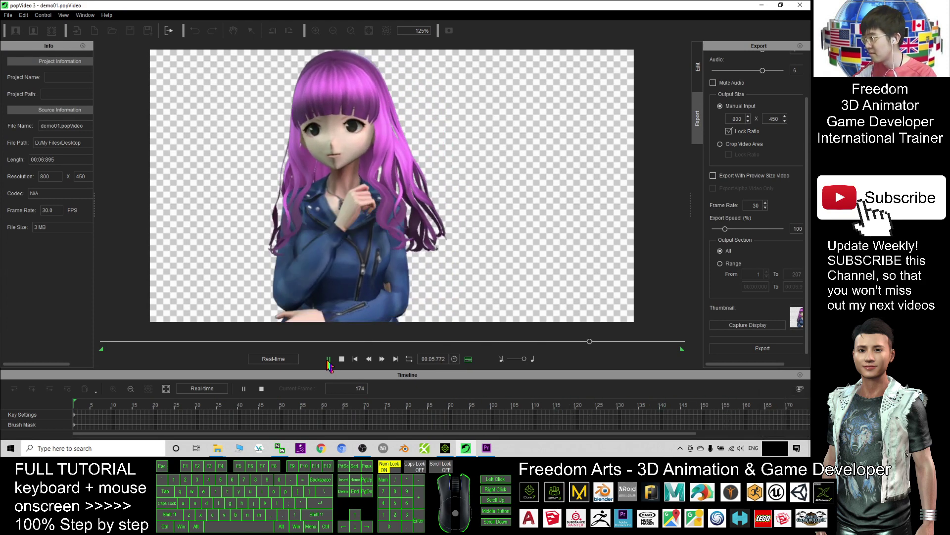
left_click(341, 359)
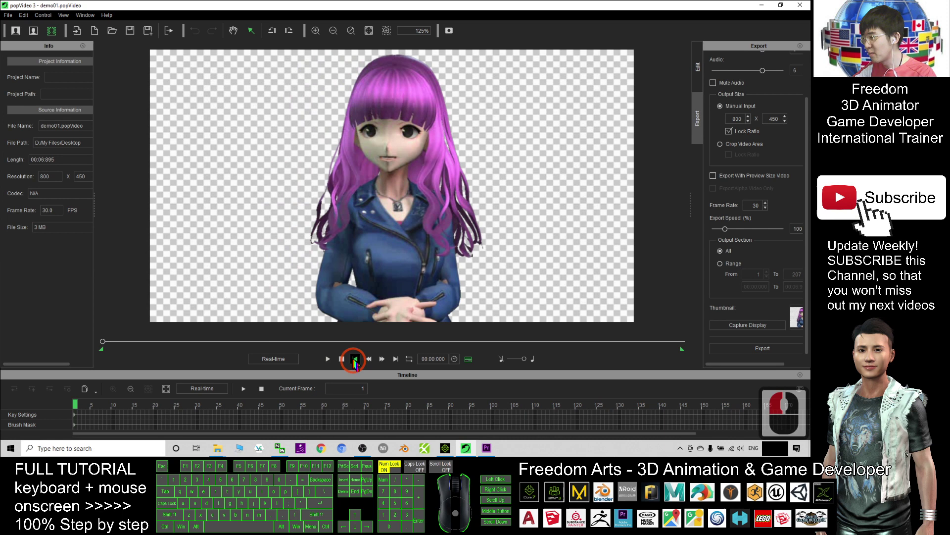
left_click(717, 279)
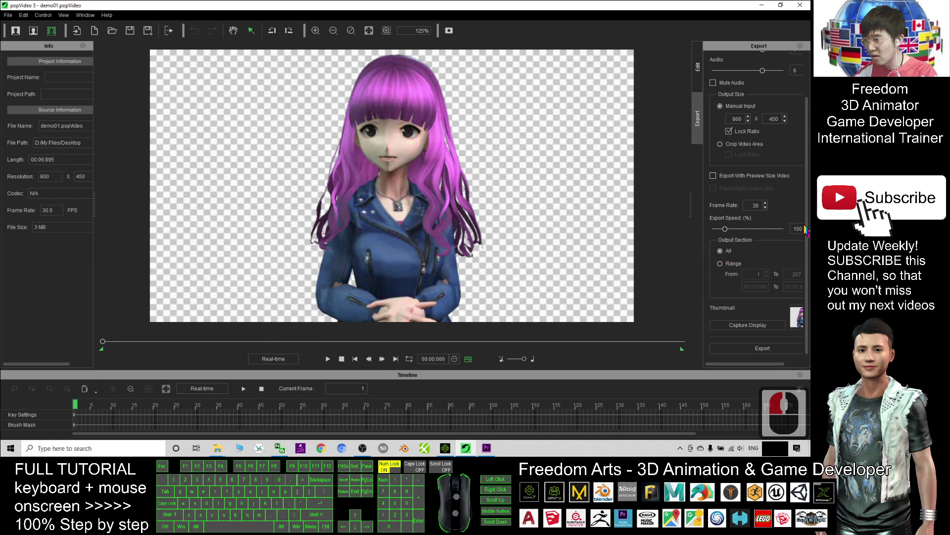
left_click_drag(807, 230, 804, 135)
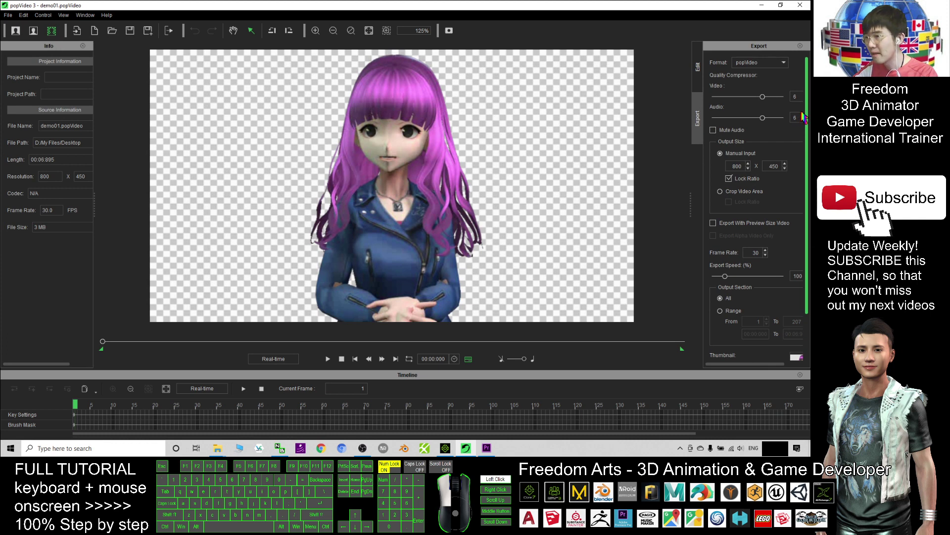
Change the export format to mov(ProRes) and start the export
left_click(778, 106)
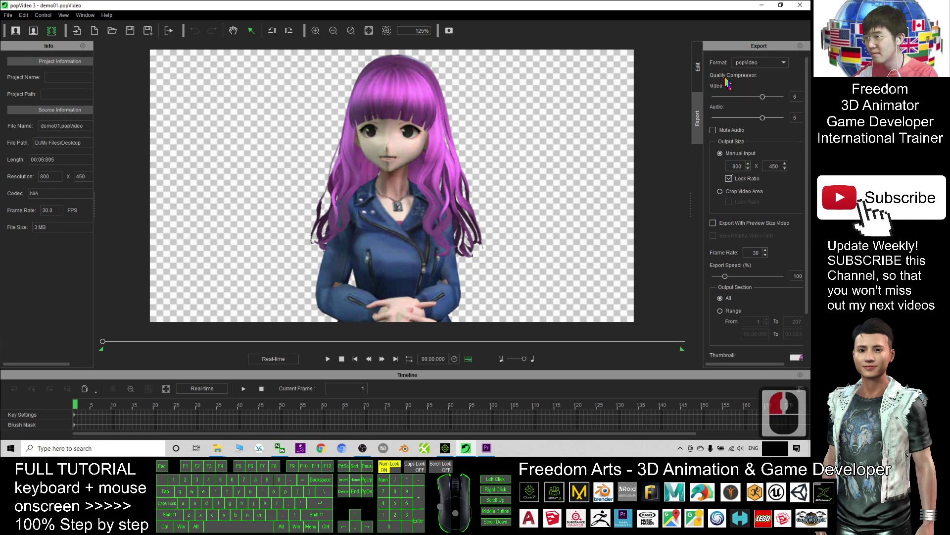
left_click(784, 63)
left_click(783, 63)
left_click(784, 63)
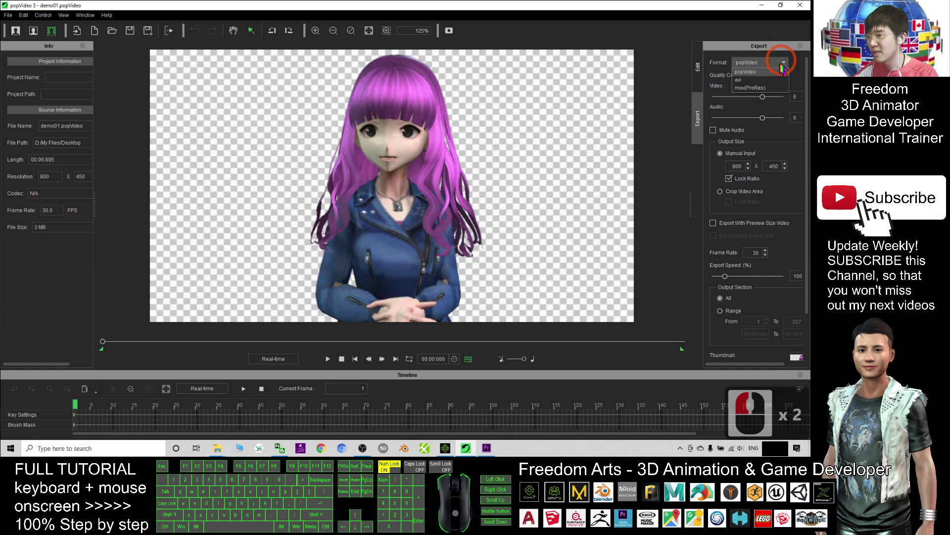
left_click(750, 88)
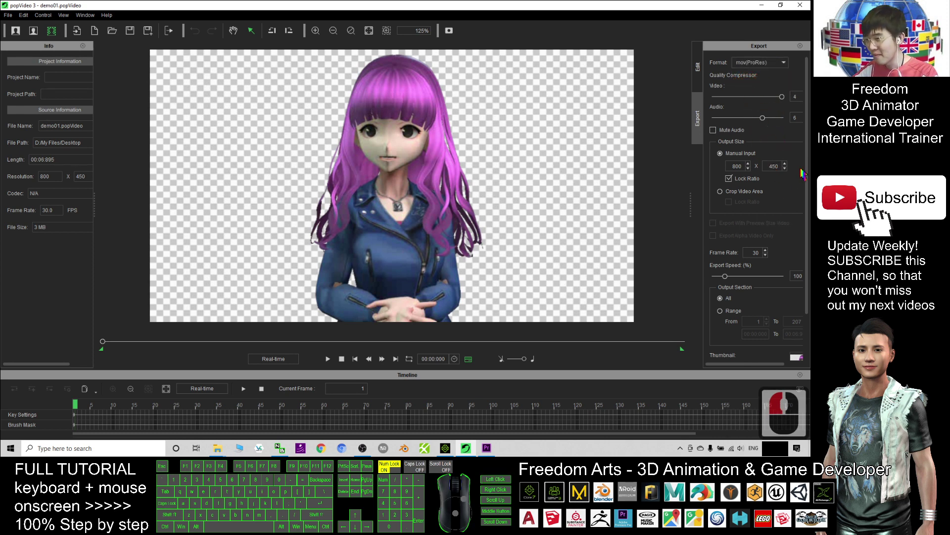
scroll(803, 173, "down", 1)
left_click(761, 349)
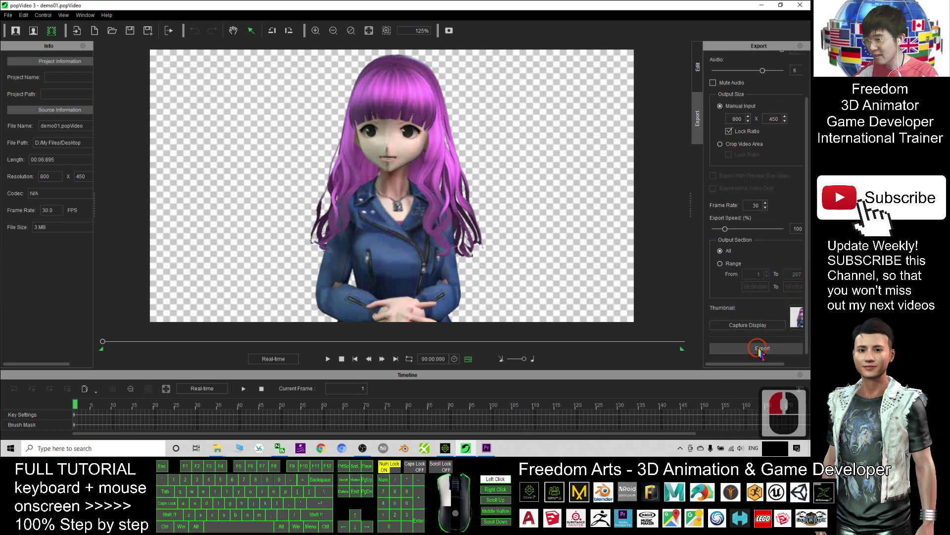
Point the Save File dialog at the Desktop and pick the existing demo01 file name
left_click(761, 349)
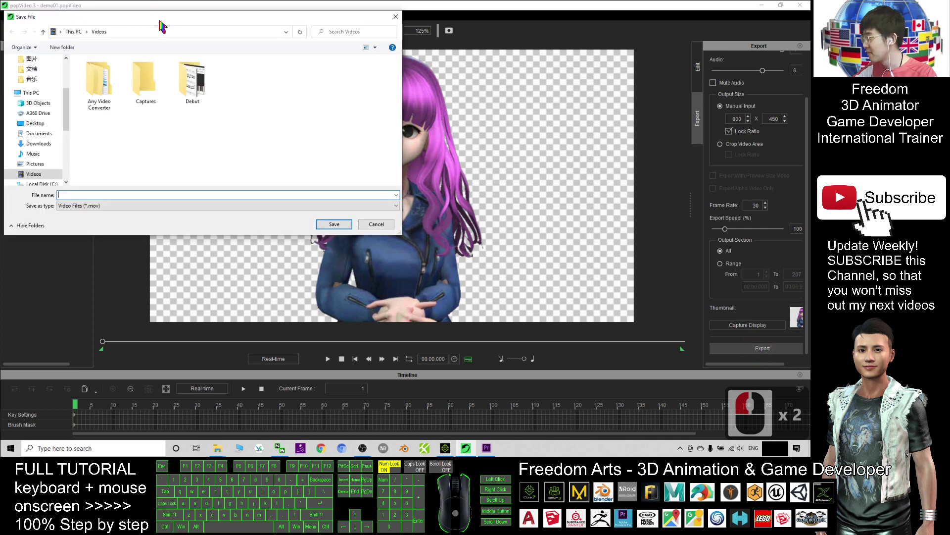
left_click_drag(159, 25, 286, 66)
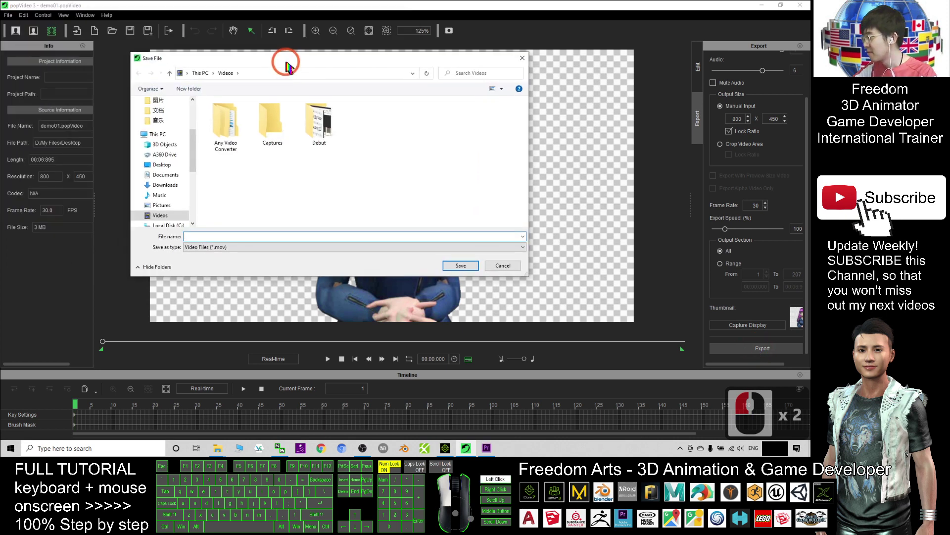
left_click(161, 165)
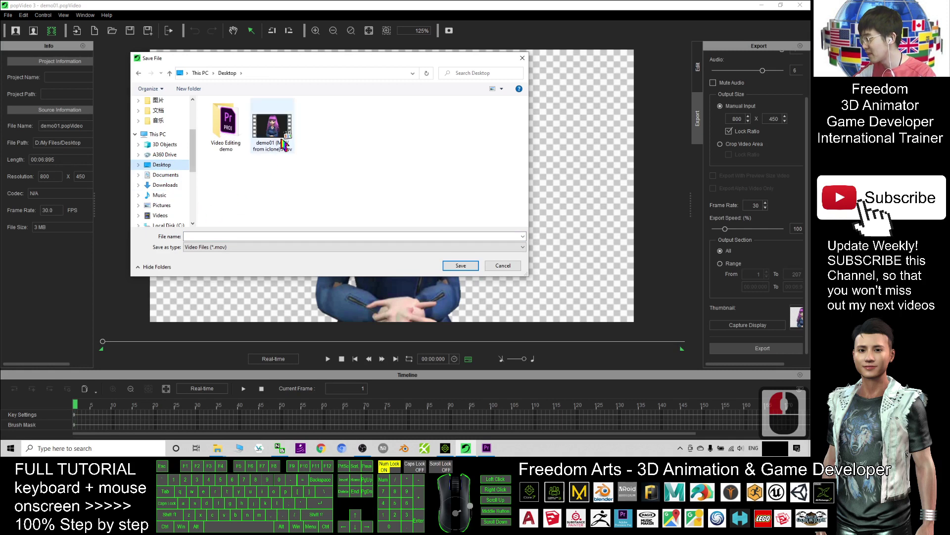
left_click(284, 145)
Replace 'iclone' with 'PopVideo' in the name and save demo01 (MOV from PopVideo).mov
left_click(207, 233)
left_click(228, 236)
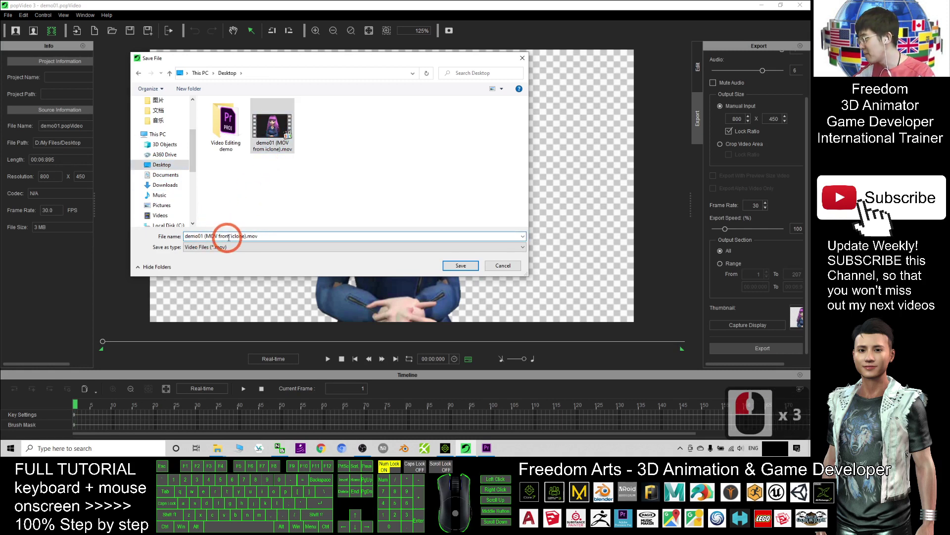
double_click(240, 236)
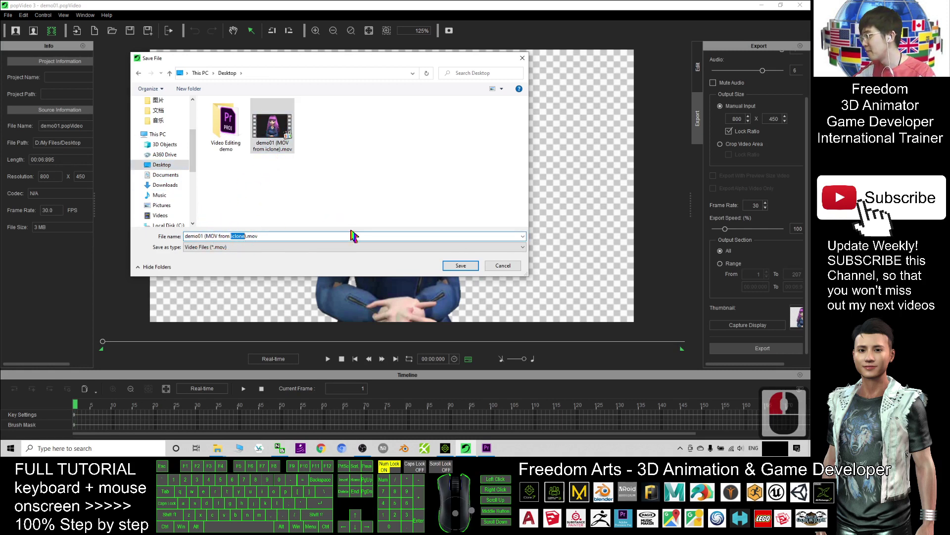
type("PopVideo")
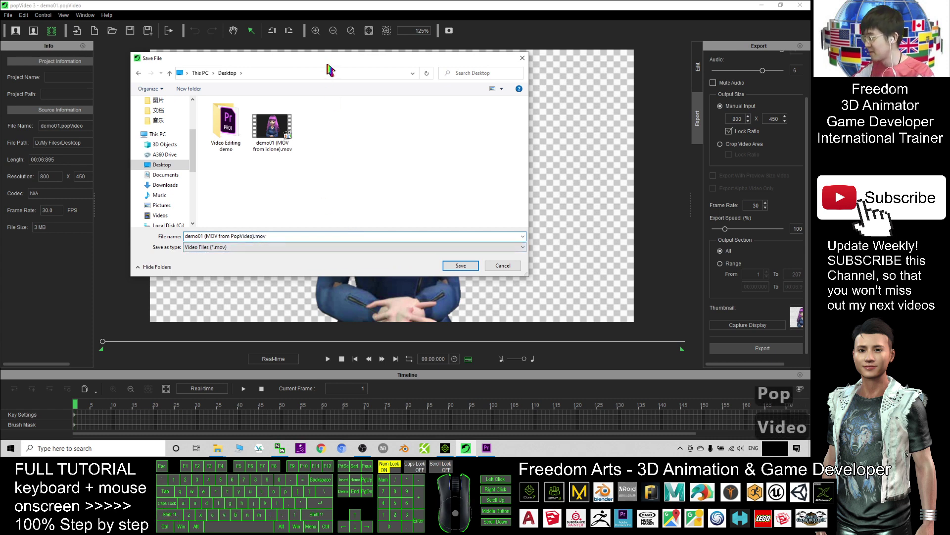
left_click_drag(331, 58, 524, 59)
left_click(409, 231)
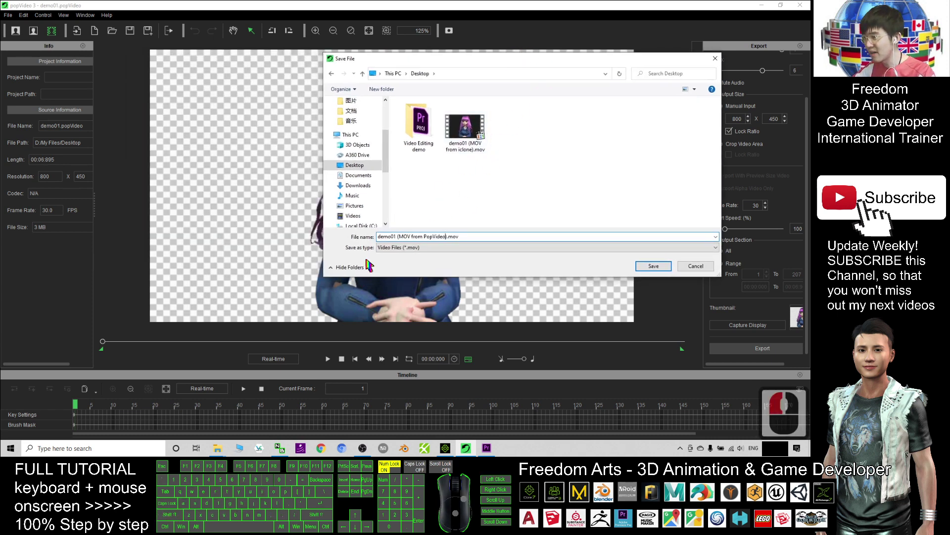
left_click_drag(465, 56, 521, 74)
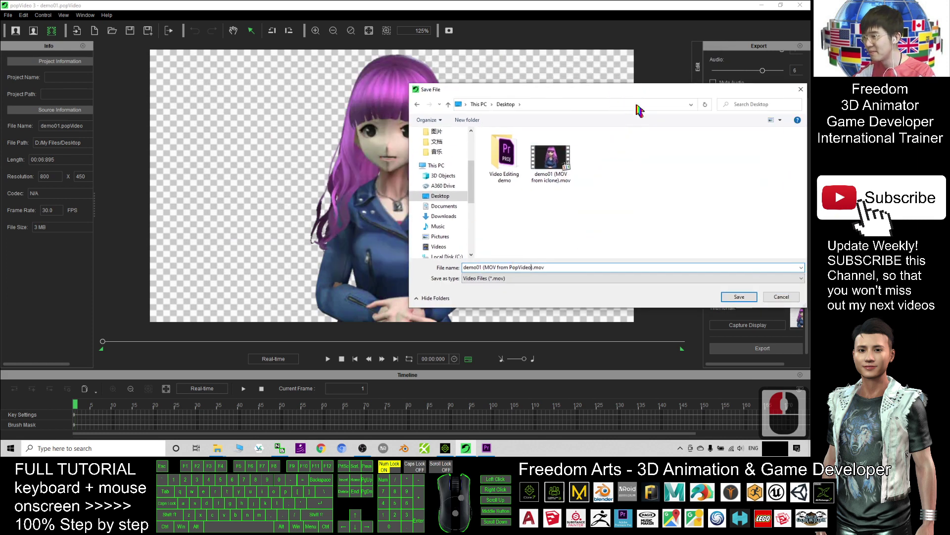
left_click_drag(636, 81, 427, 101)
left_click(504, 304)
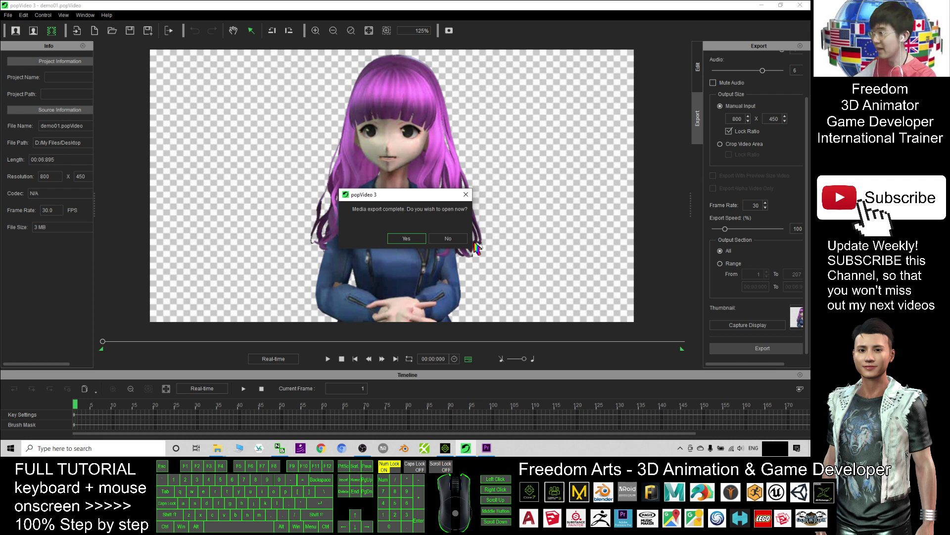
Decline opening the finished MOV export and minimize popVideo 3
left_click(449, 240)
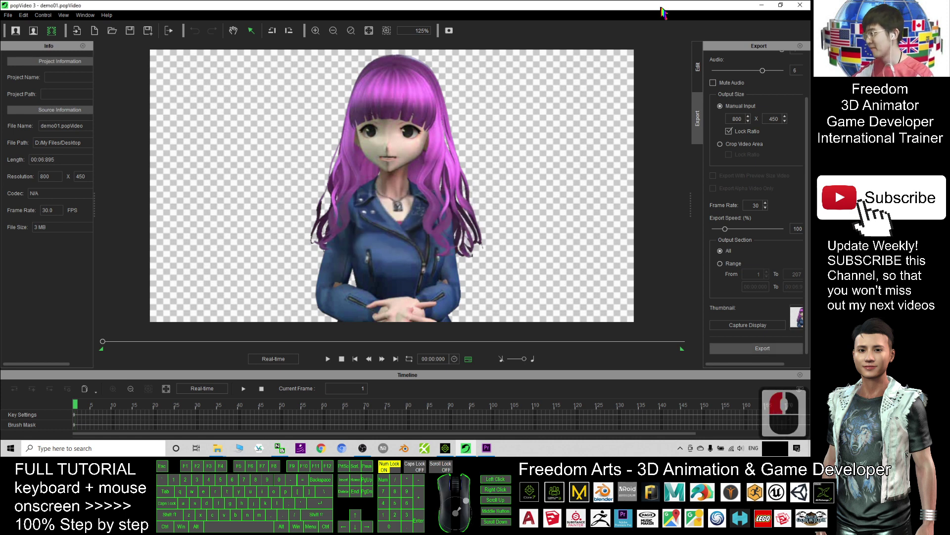
left_click(763, 6)
Drag the new demo01 (MOV from PopVideo) file from the desktop onto Premiere's V2 track
double_click(24, 149)
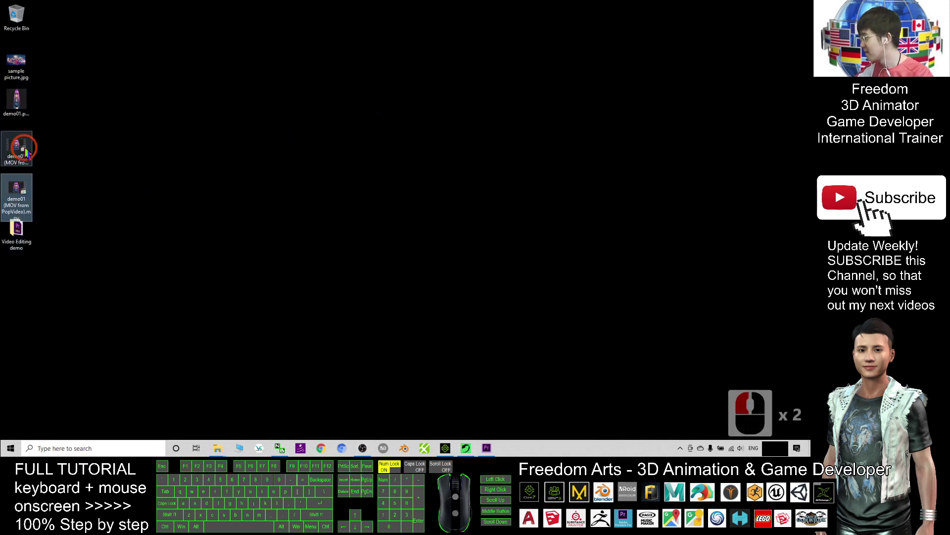
left_click(24, 149)
left_click(16, 193)
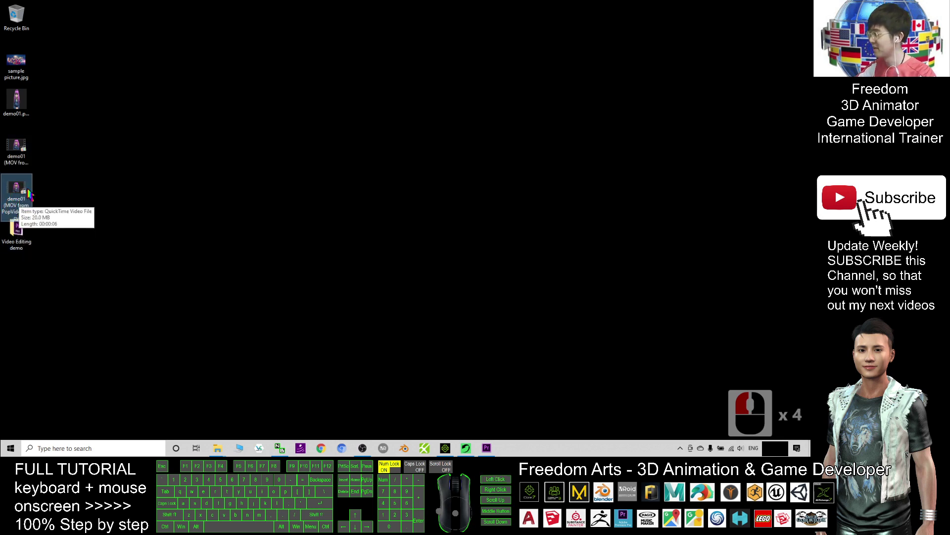
left_click(129, 214)
left_click(16, 193)
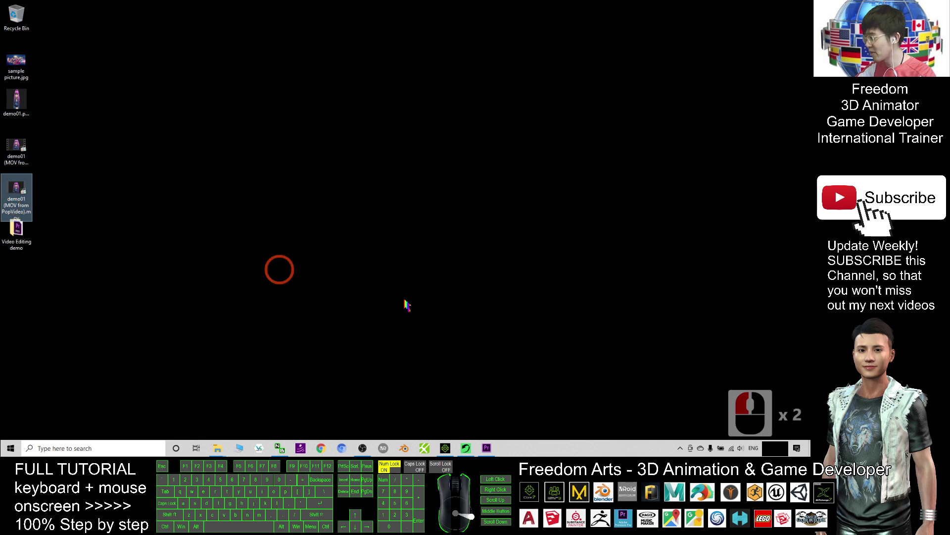
left_click(486, 448)
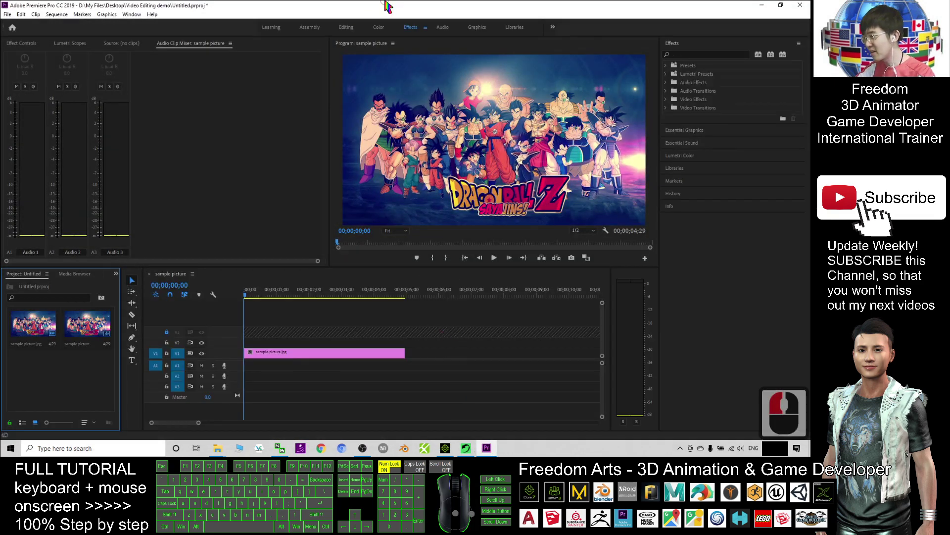
double_click(452, 8)
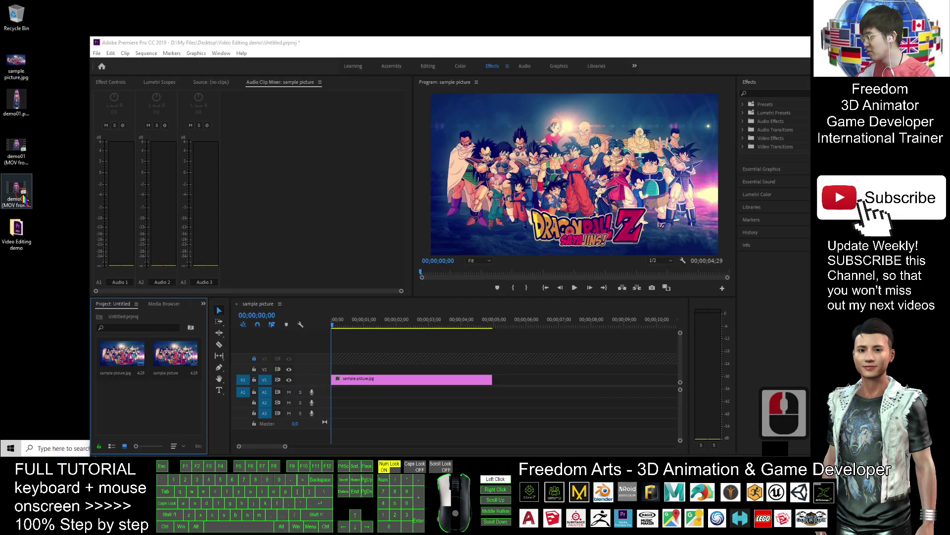
left_click_drag(23, 198, 329, 374)
Maximize Premiere, enlarge and lower the girl overlay in the Program monitor, and play to 00;00;06;26
double_click(547, 43)
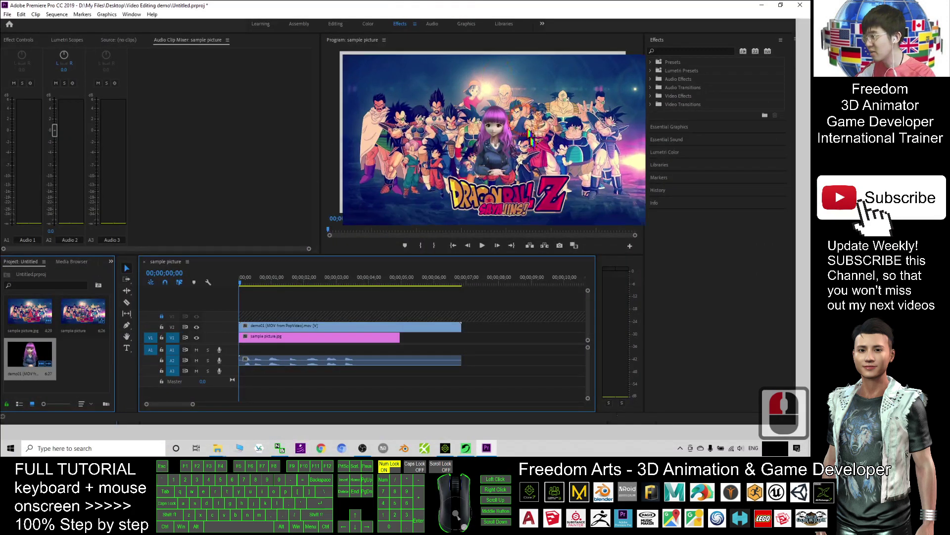
double_click(501, 133)
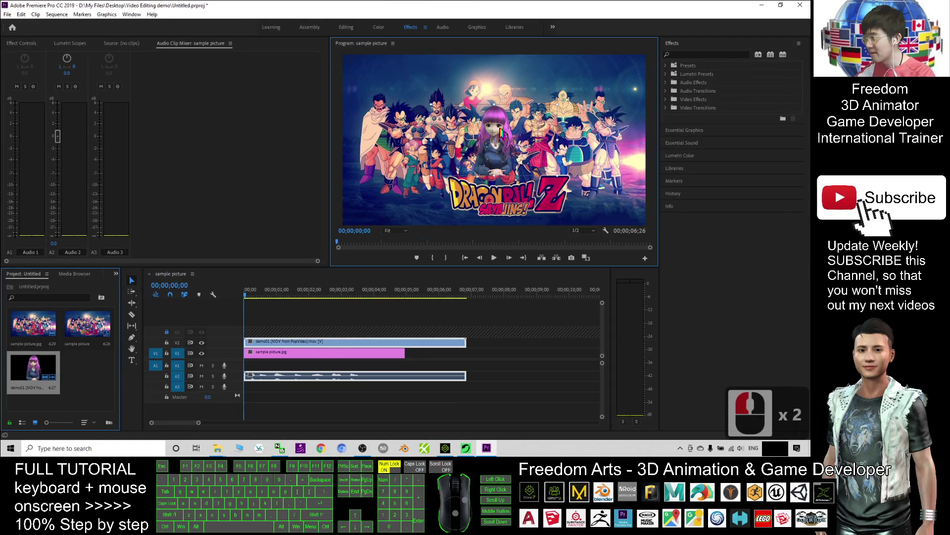
left_click_drag(430, 175, 381, 213)
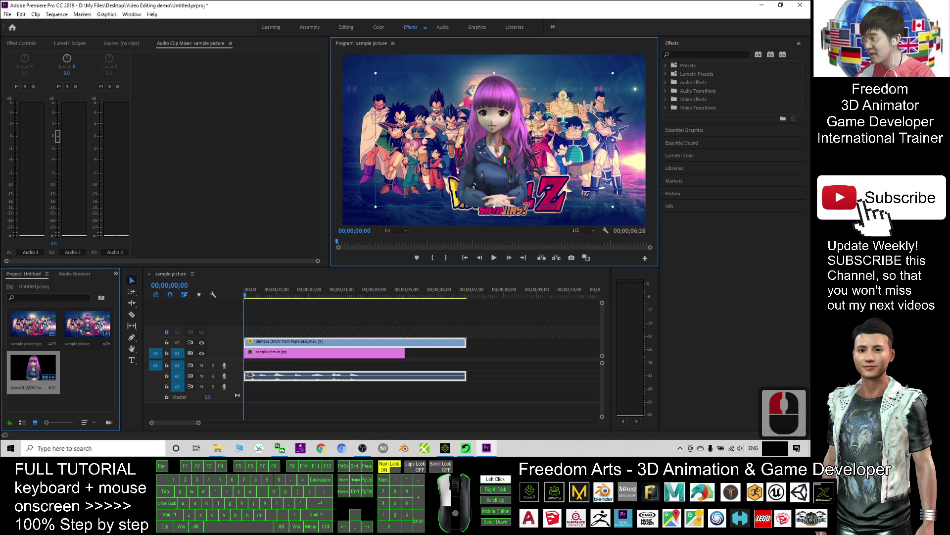
mouse_move(513, 140)
left_mouse_down()
mouse_move(513, 154)
mouse_move(513, 146)
left_mouse_up()
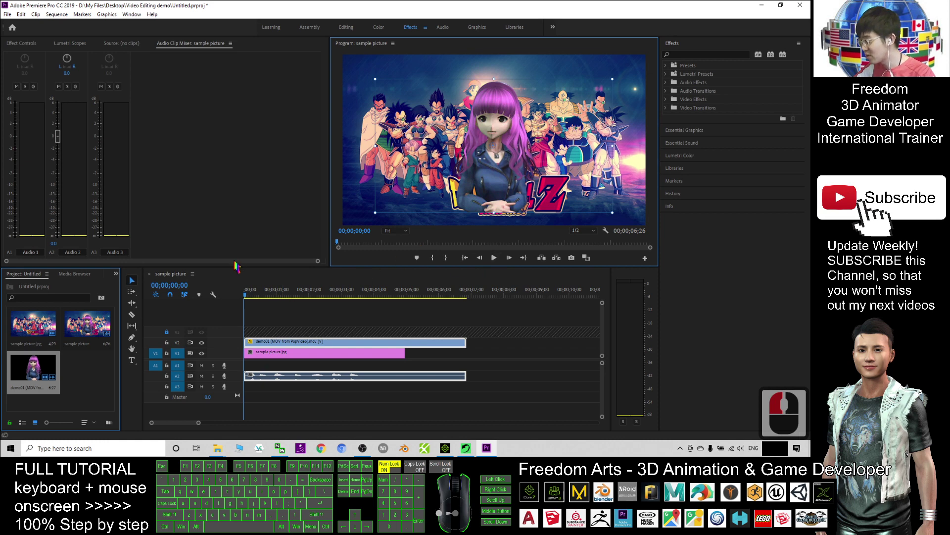
left_click(494, 258)
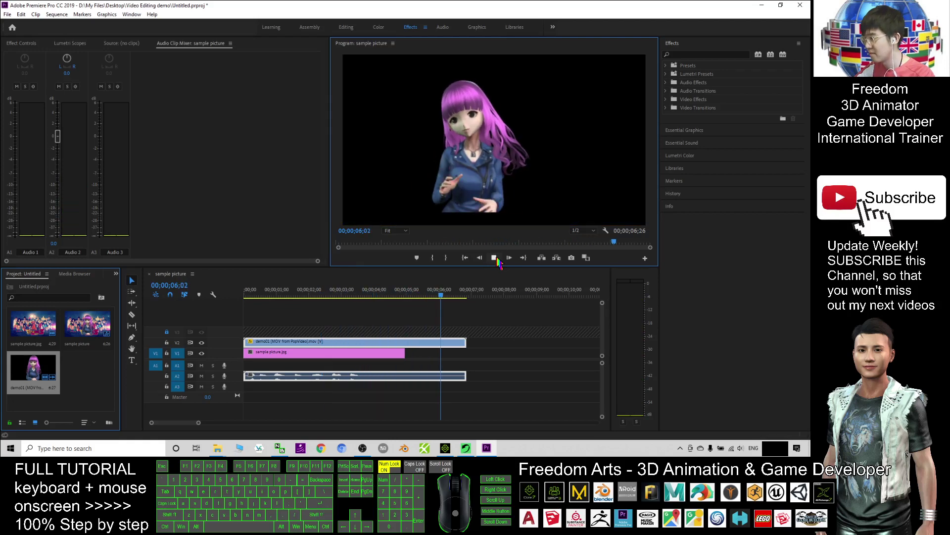
Extend the sample picture clip to 00;00;07;00 and play the sequence from the start
left_click(464, 257)
left_click(413, 356)
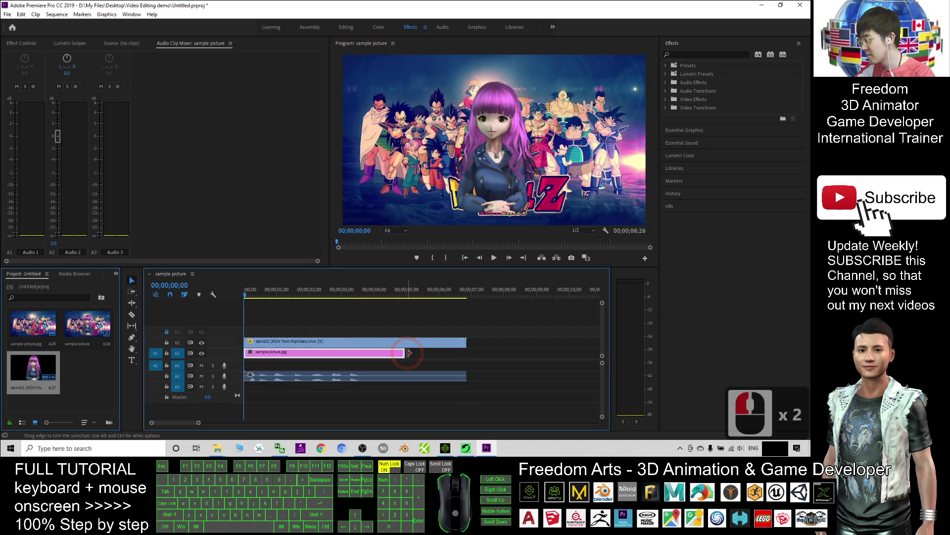
left_click_drag(405, 352, 466, 353)
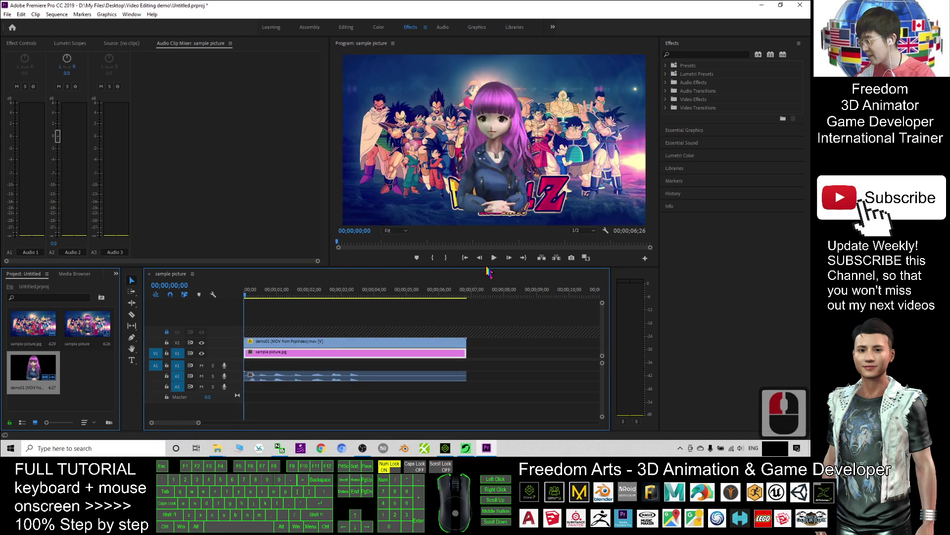
left_click(494, 257)
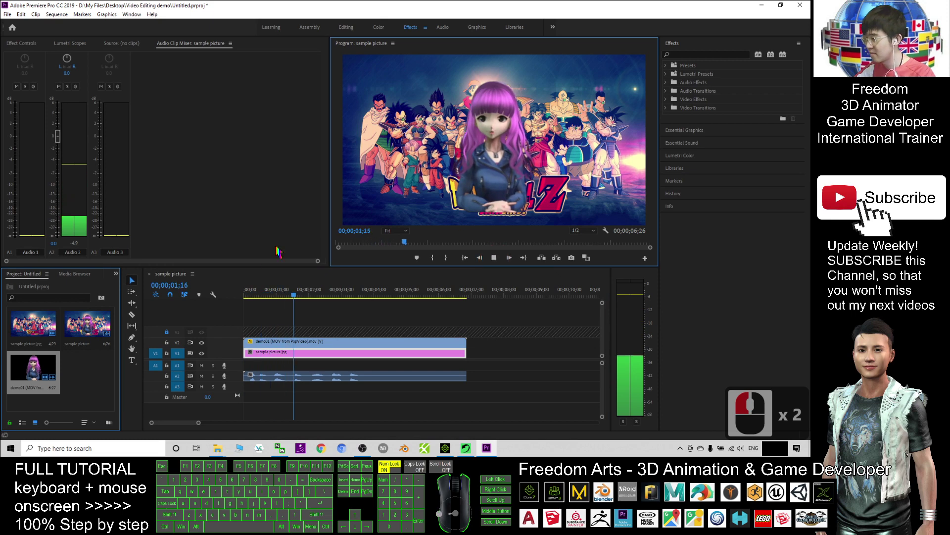
Resize the preview and timeline panels, then scrub the playhead to 05;03 and back to 02;29
left_click(223, 311)
left_click_drag(223, 311, 221, 315)
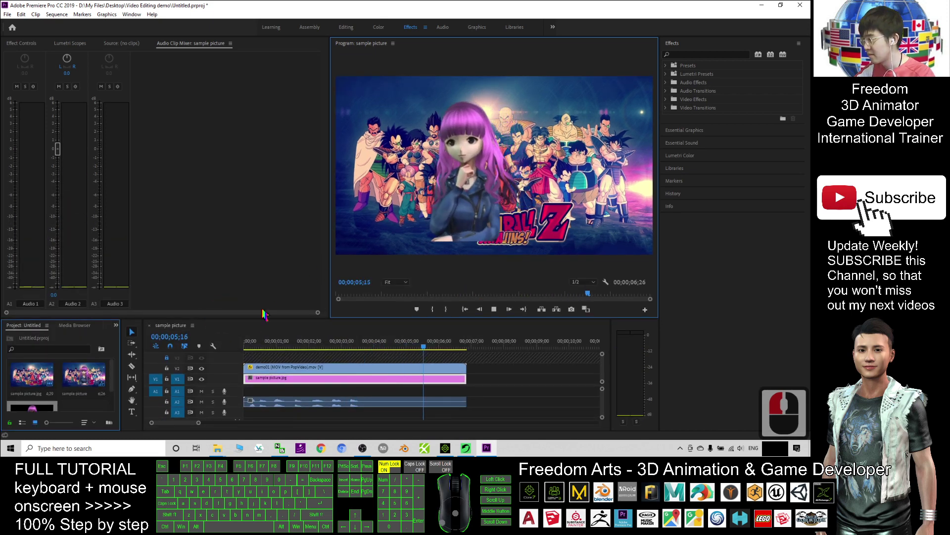
left_click_drag(243, 316, 240, 285)
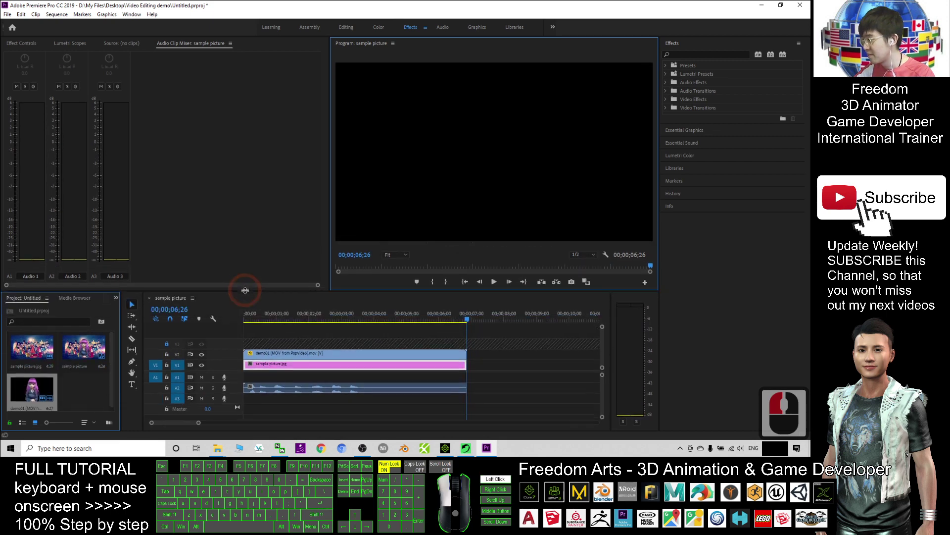
left_click(410, 317)
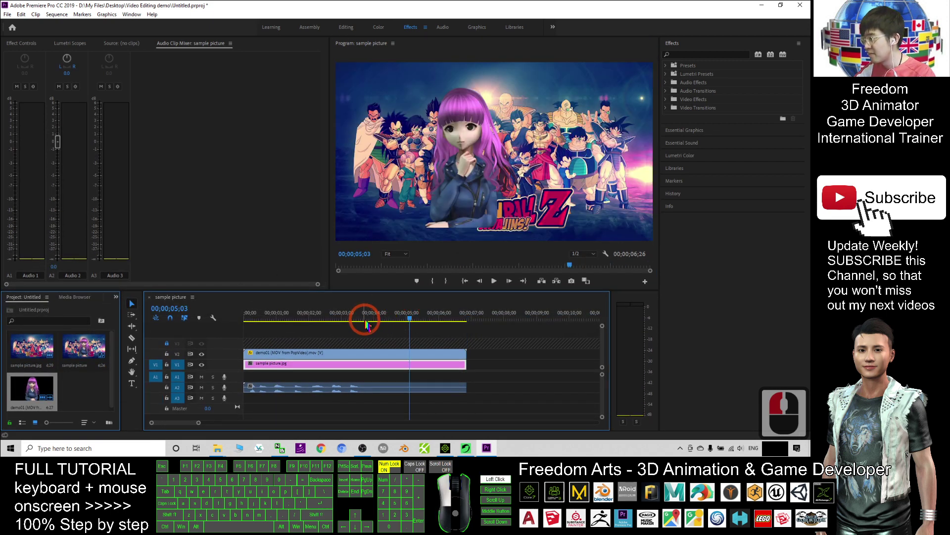
left_click(339, 318)
left_click(336, 318)
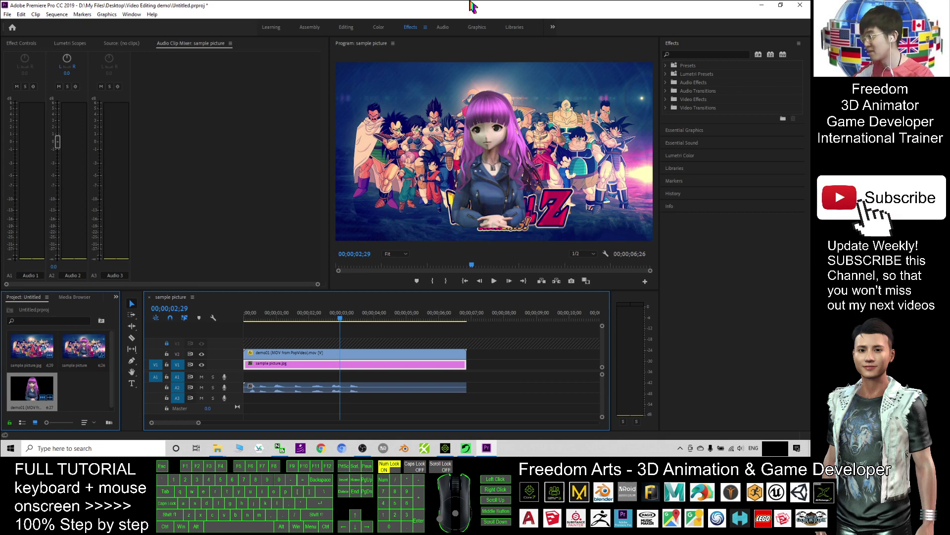
left_click(465, 447)
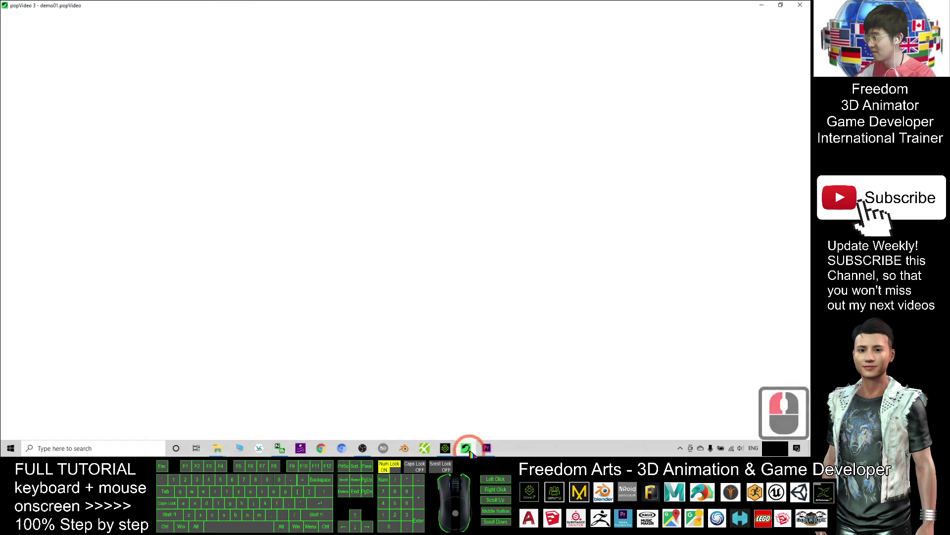